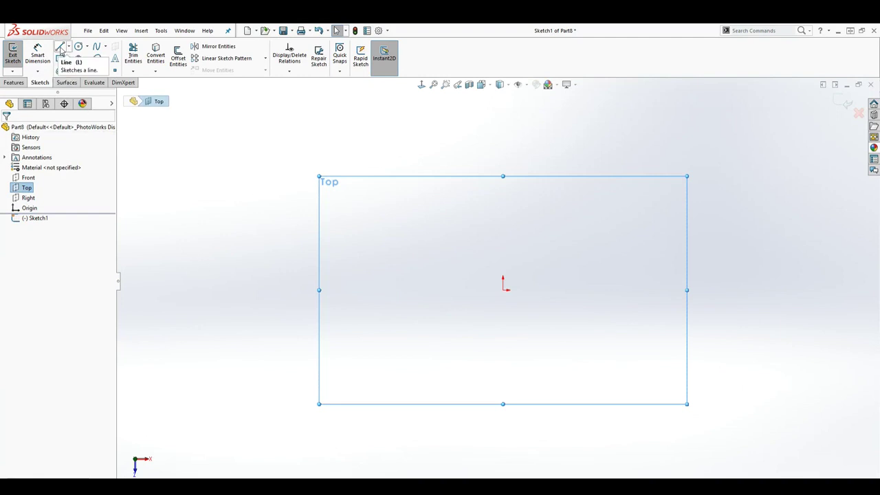
# Sketch a vertical line about 2.65 long upward from the origin
pyautogui.click(61, 49)
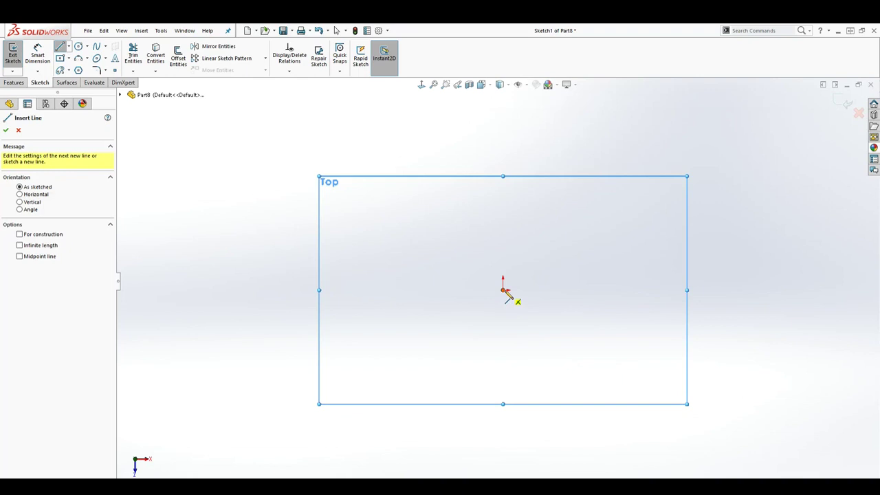
pyautogui.click(504, 292)
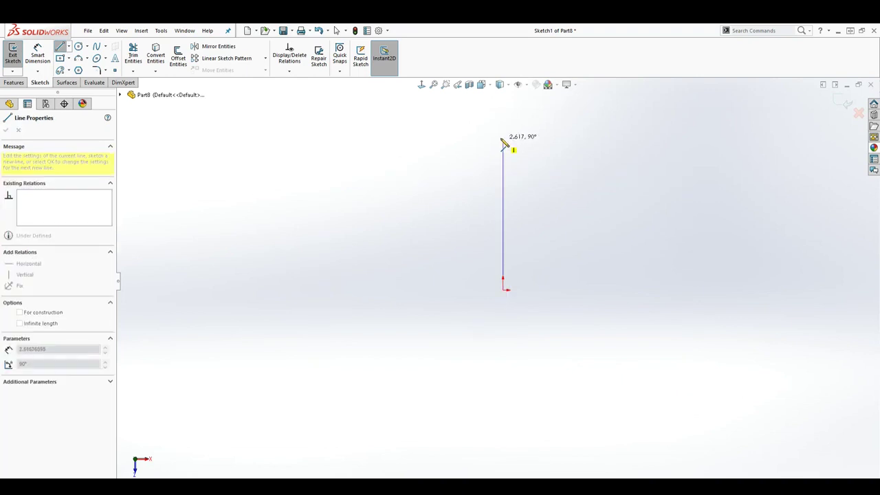
pyautogui.click(503, 137)
pyautogui.press('Escape')
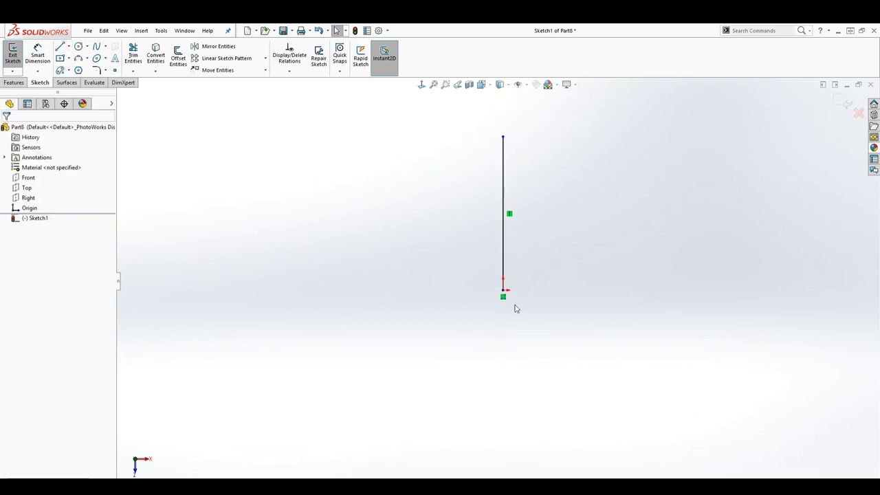
# Hide the sketch relation symbols and turn their display back on
pyautogui.moveTo(506, 307); pyautogui.dragTo(615, 314)
pyautogui.click(510, 214)
pyautogui.click(509, 214)
pyautogui.click(526, 84)
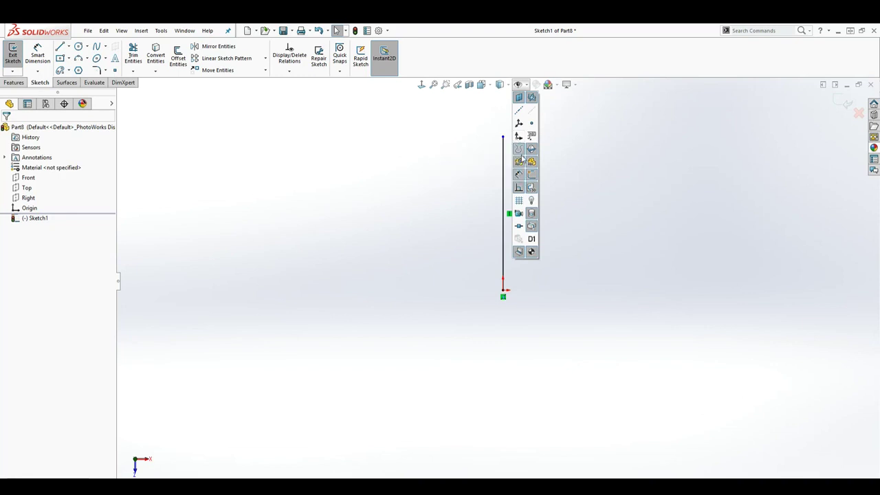
pyautogui.click(518, 190)
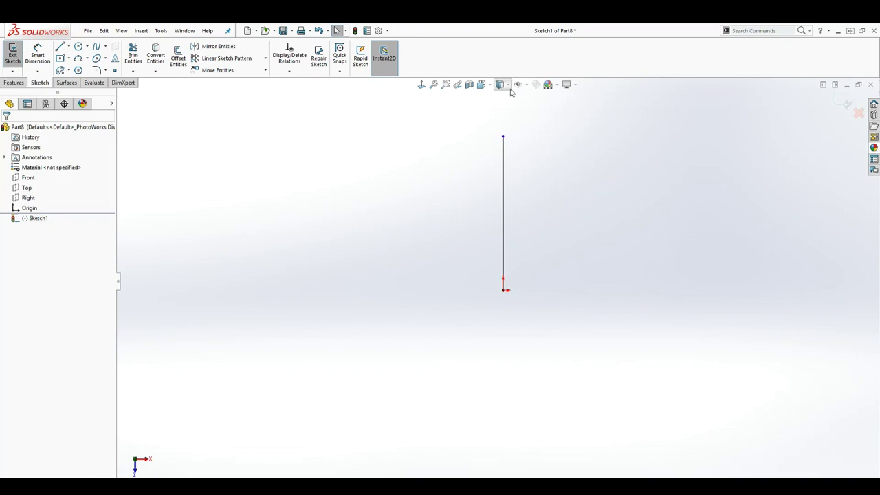
pyautogui.moveTo(527, 88)
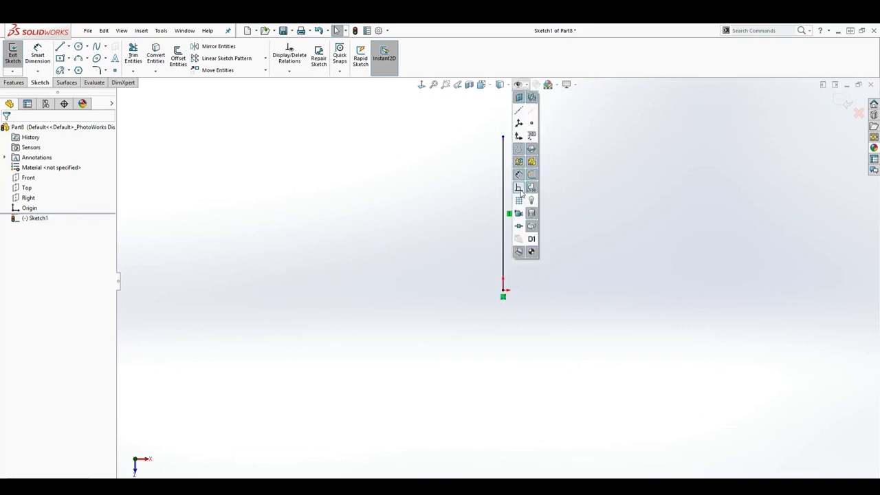
pyautogui.click(531, 201)
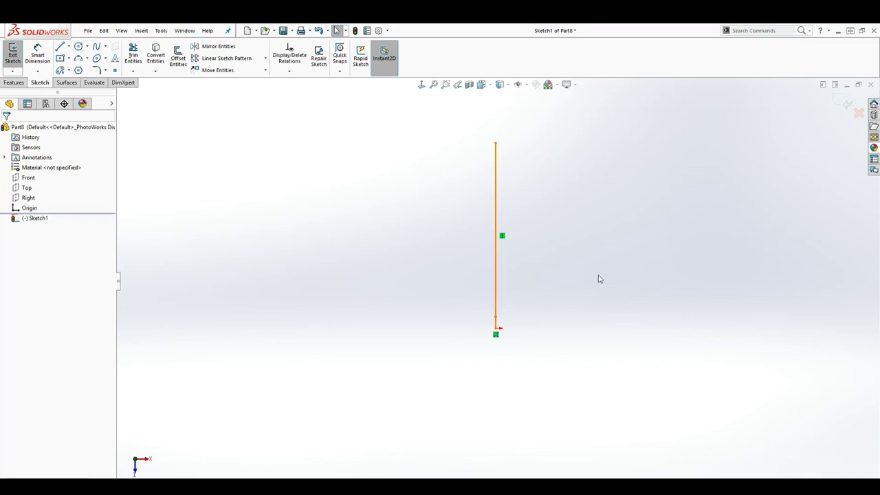
# Delete the line's vertical relation and apply a horizontal relation to it instead
pyautogui.click(496, 204)
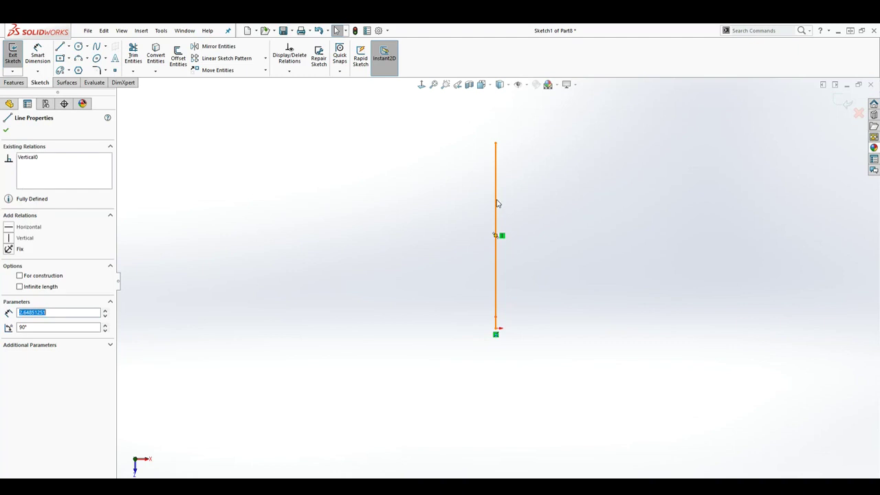
pyautogui.click(23, 160)
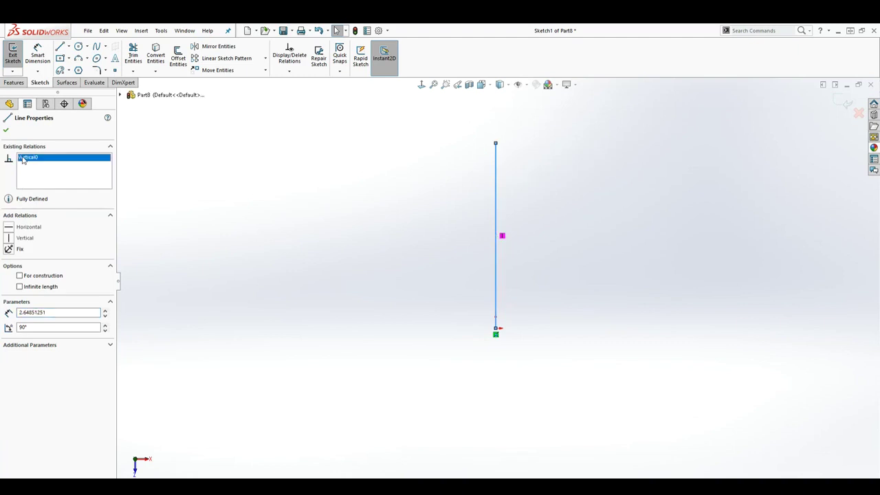
pyautogui.press('Delete')
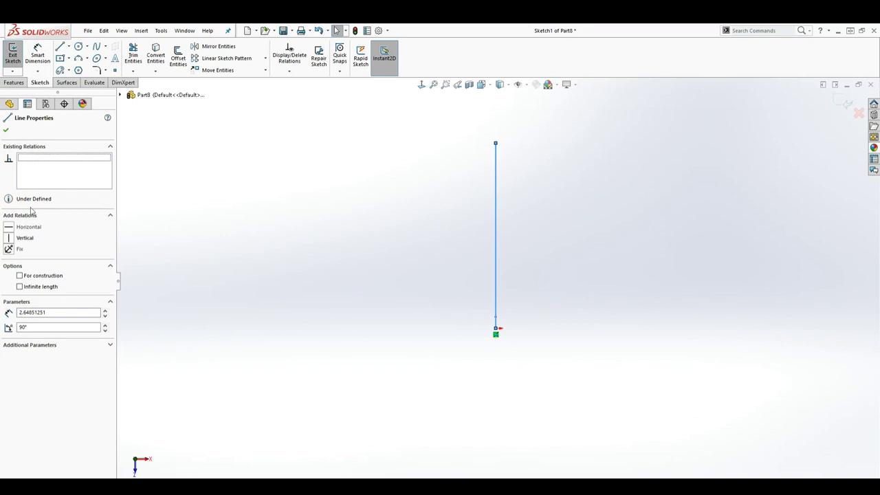
pyautogui.click(8, 228)
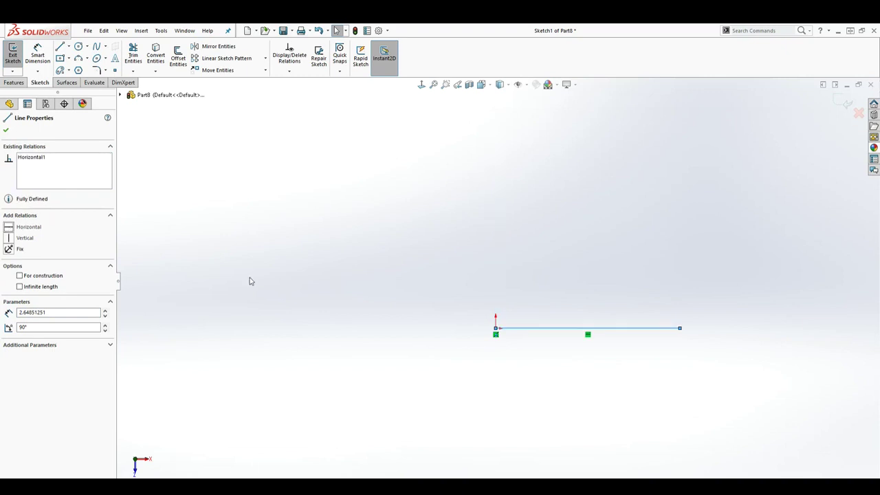
pyautogui.scroll(-1, 676, 328)
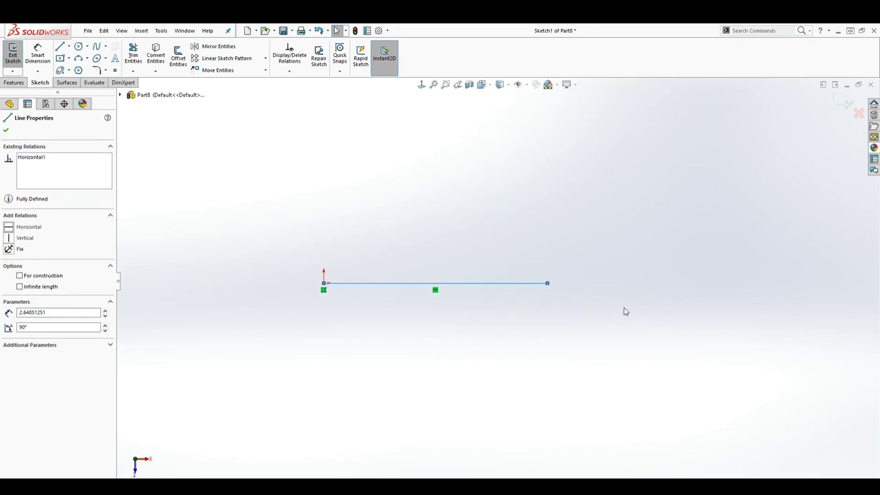
pyautogui.click(585, 328)
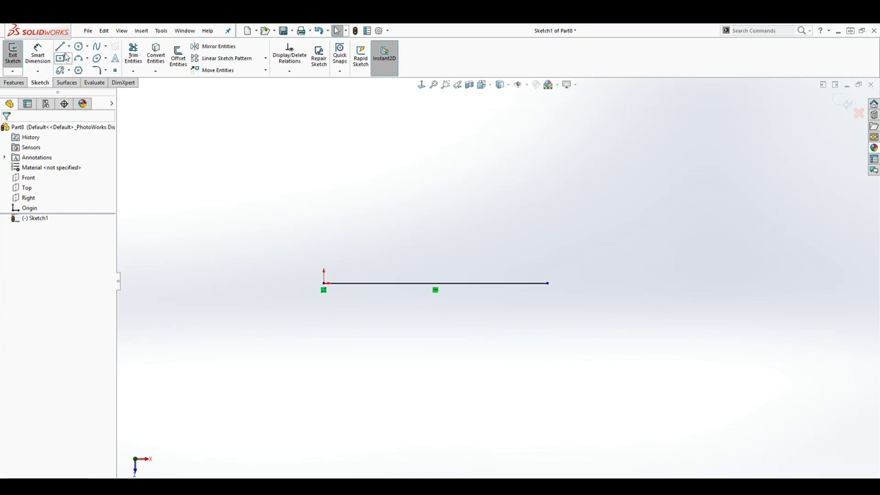
# Sketch a separate vertical line about 1.66 long to the left of the origin
pyautogui.click(59, 46)
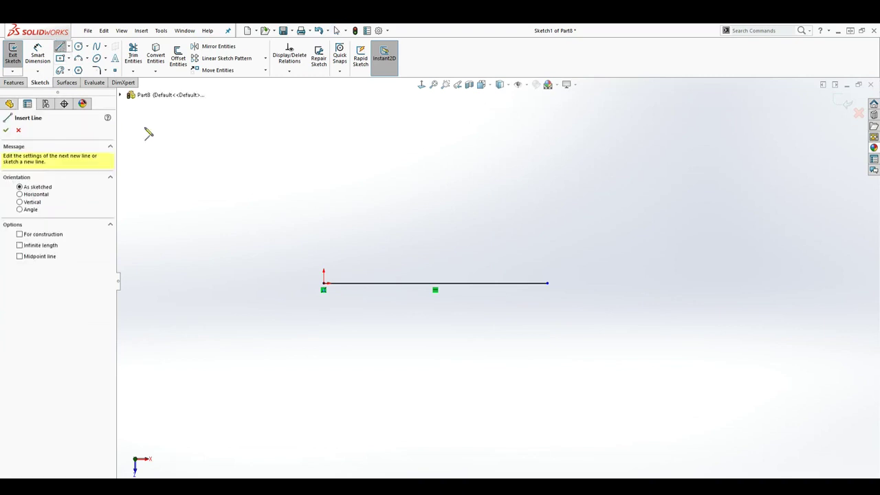
pyautogui.click(203, 290)
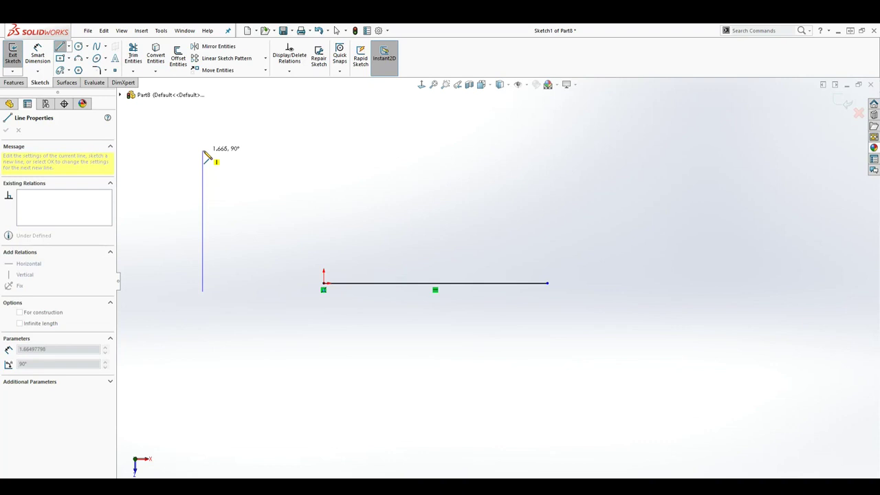
pyautogui.click(204, 151)
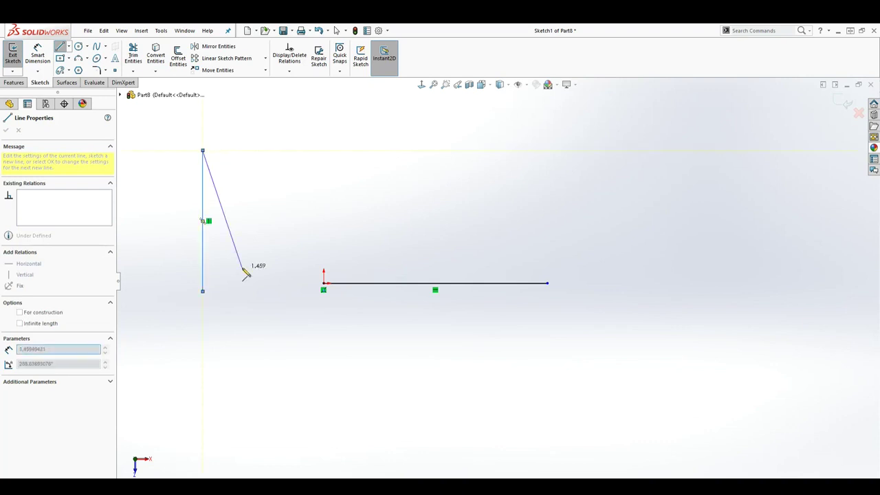
pyautogui.press('Escape')
pyautogui.click(203, 150)
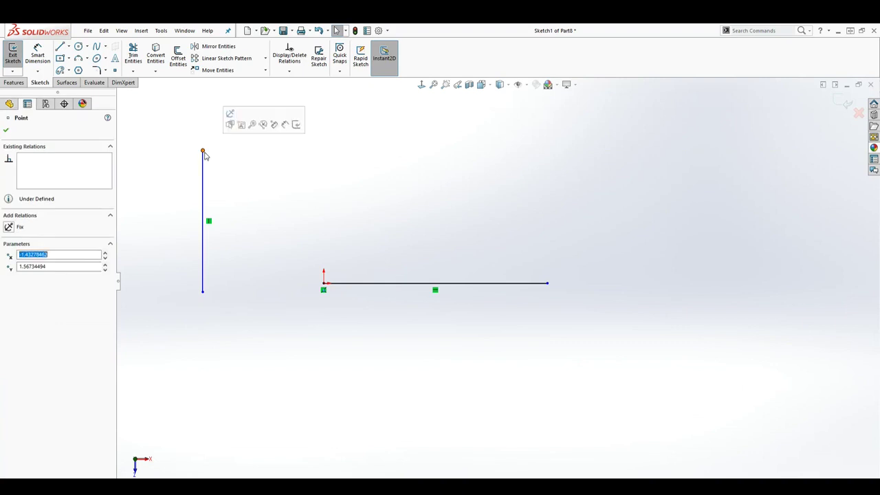
pyautogui.press('Escape')
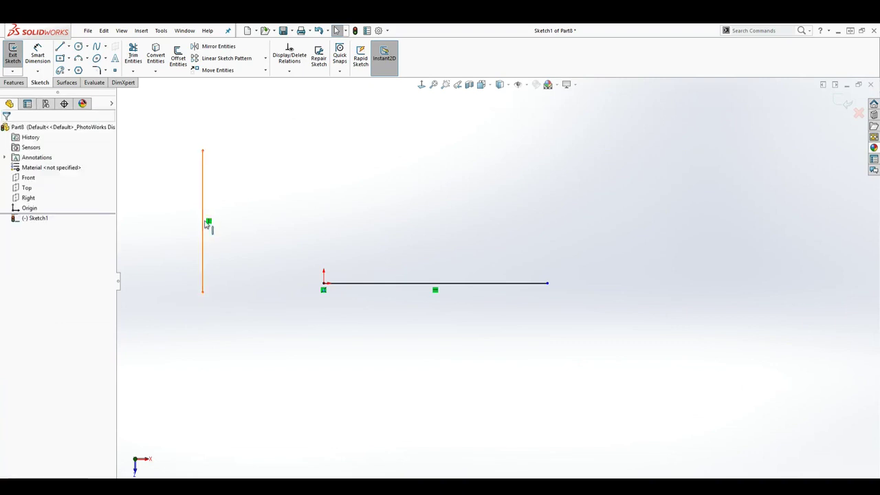
# Delete the vertical relation from the line left of the origin and reapply a vertical relation to it
pyautogui.click(204, 221)
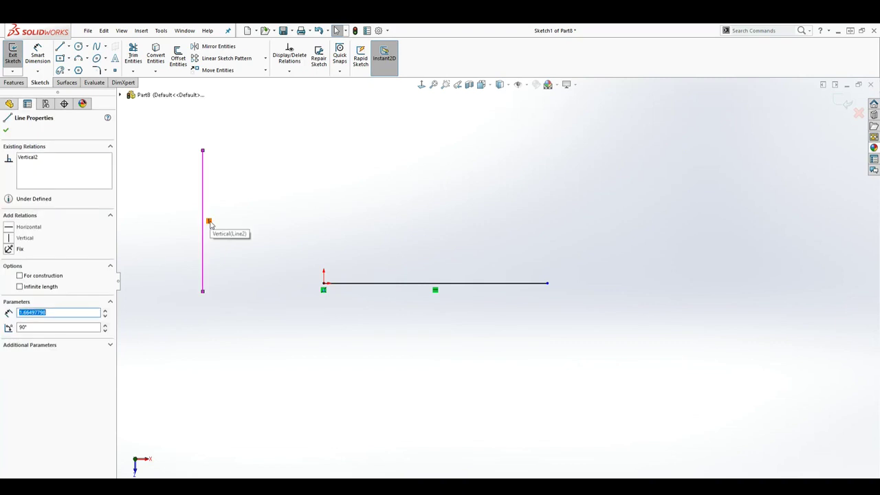
pyautogui.press('Escape')
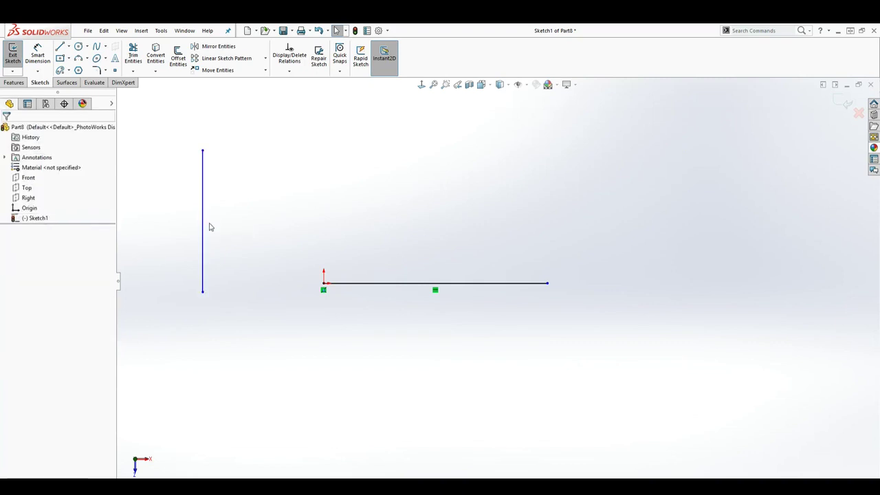
pyautogui.click(203, 227)
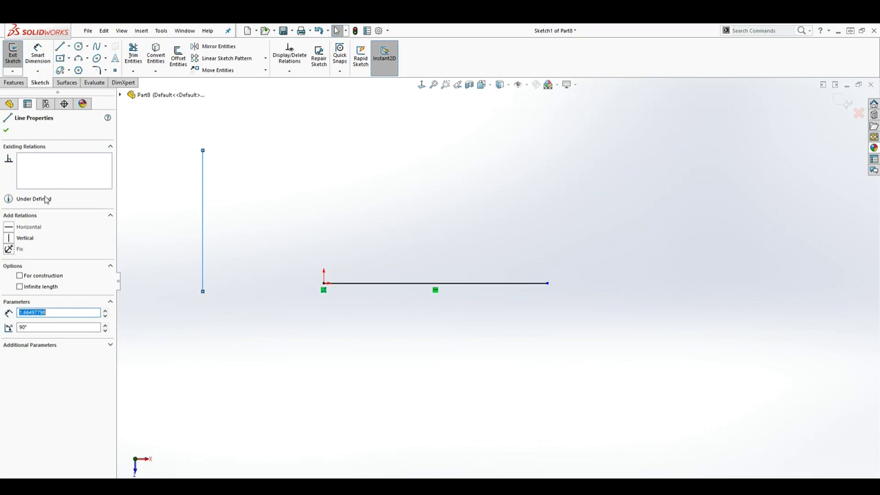
pyautogui.click(10, 239)
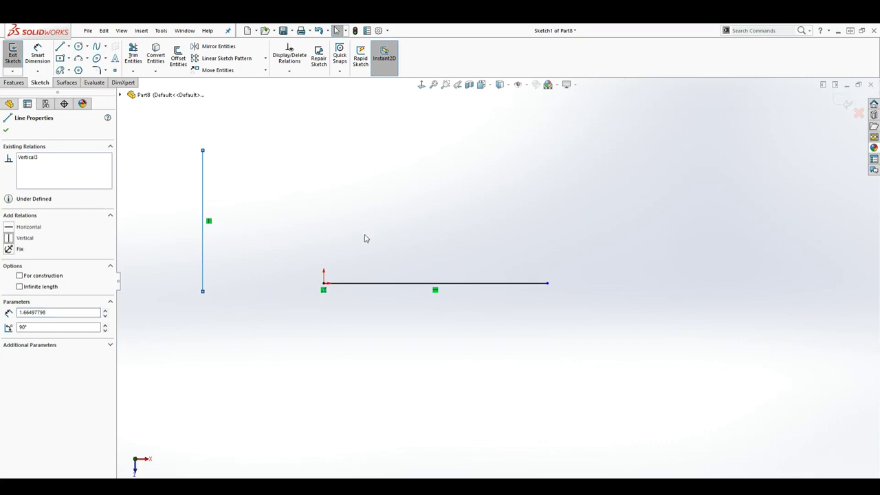
pyautogui.press('Escape')
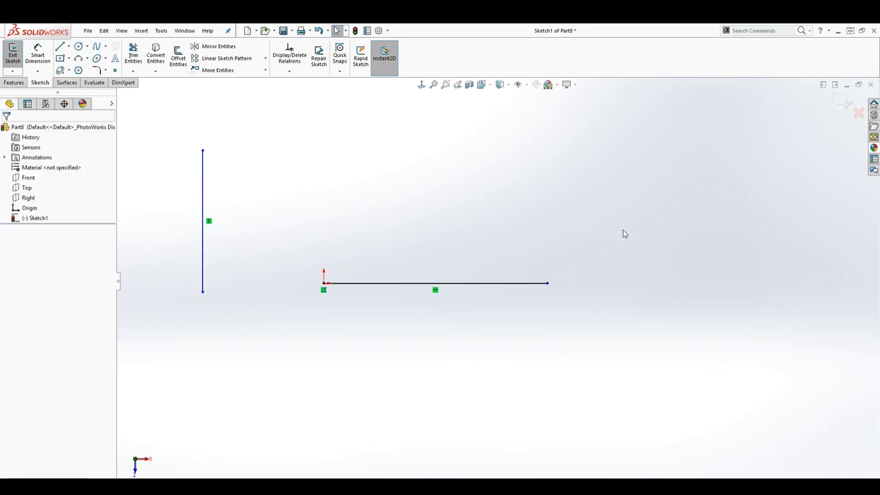
# Sketch a horizontal line about 1.34 long above the origin, level with the upper endpoint of the vertical line
pyautogui.click(59, 48)
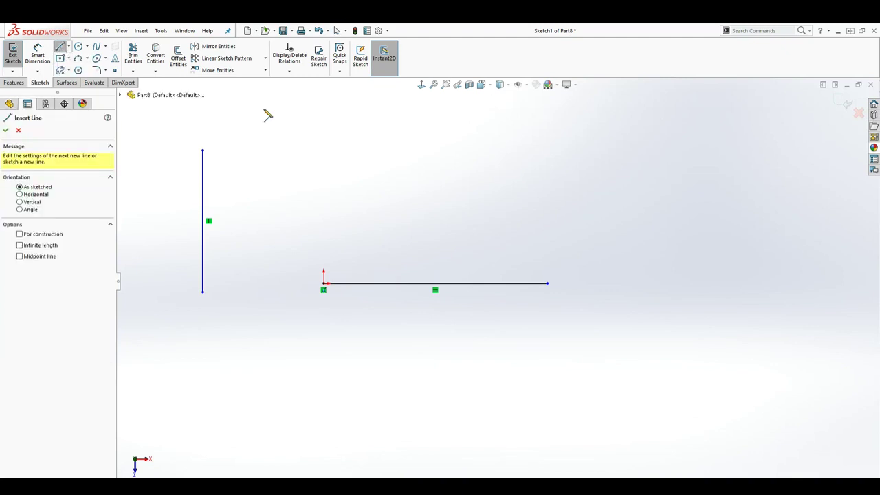
pyautogui.click(320, 150)
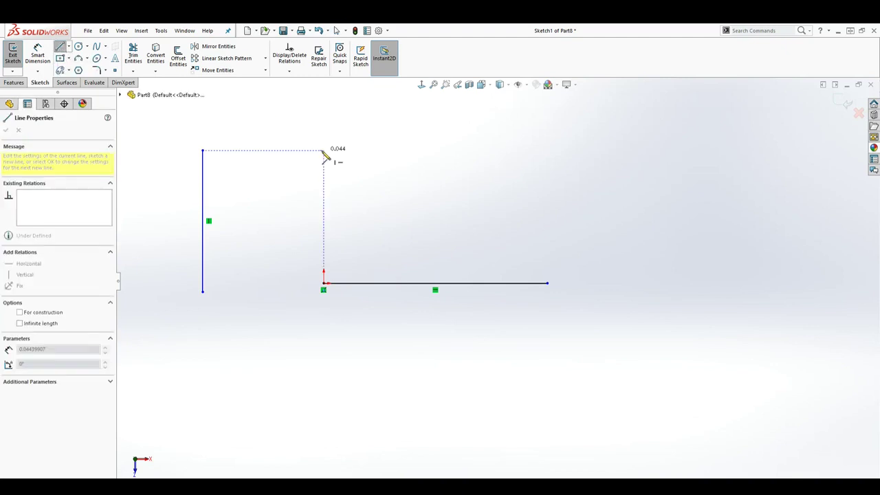
pyautogui.click(433, 152)
pyautogui.press('Escape')
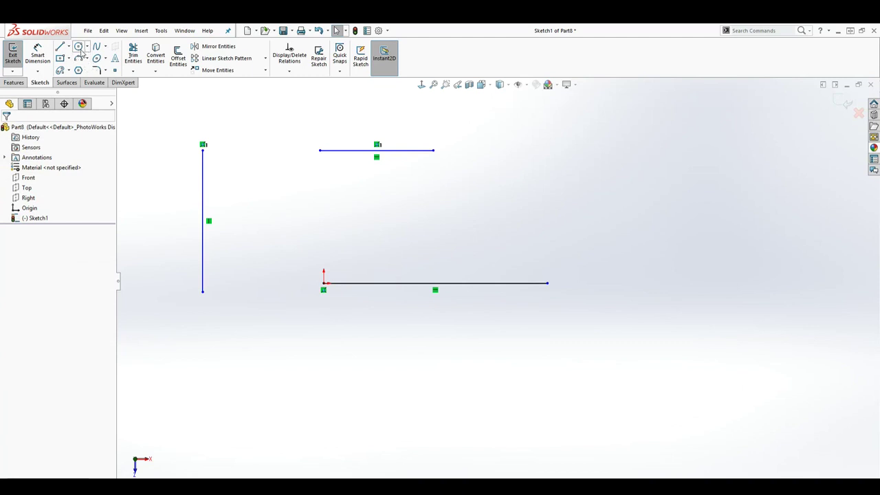
# Sketch a three-point arc of about 0.48 radius bulging right, from the upper horizontal line's right end to a point below it
pyautogui.click(78, 58)
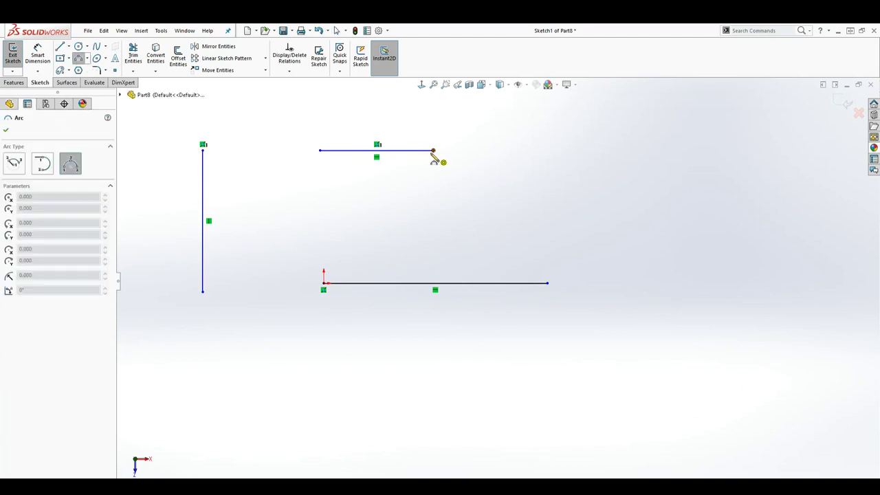
pyautogui.click(88, 60)
pyautogui.click(433, 150)
pyautogui.click(433, 231)
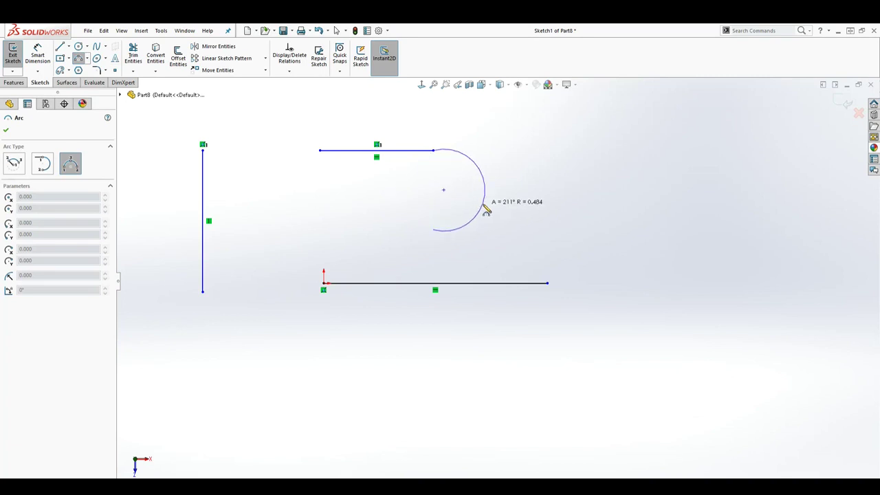
pyautogui.click(481, 212)
pyautogui.press('Escape')
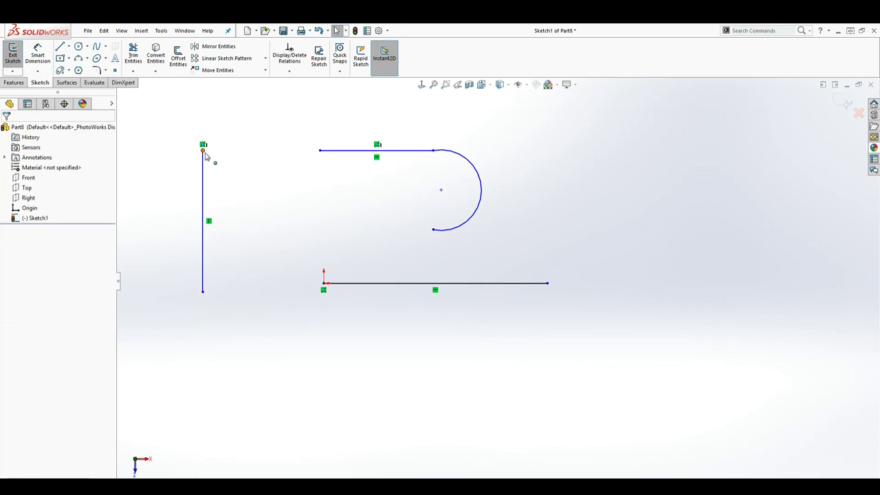
# Delete the coincident relation between the upper horizontal line and the vertical line's endpoint, and make the horizontal line tangent to the arc
pyautogui.press('Delete')
pyautogui.click(413, 154)
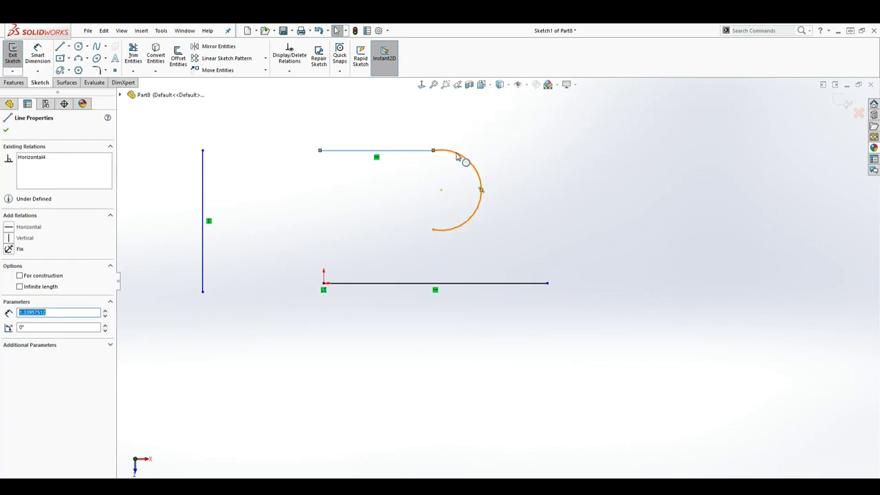
pyautogui.keyDown('ctrl'); pyautogui.click(457, 155); pyautogui.keyUp('ctrl')
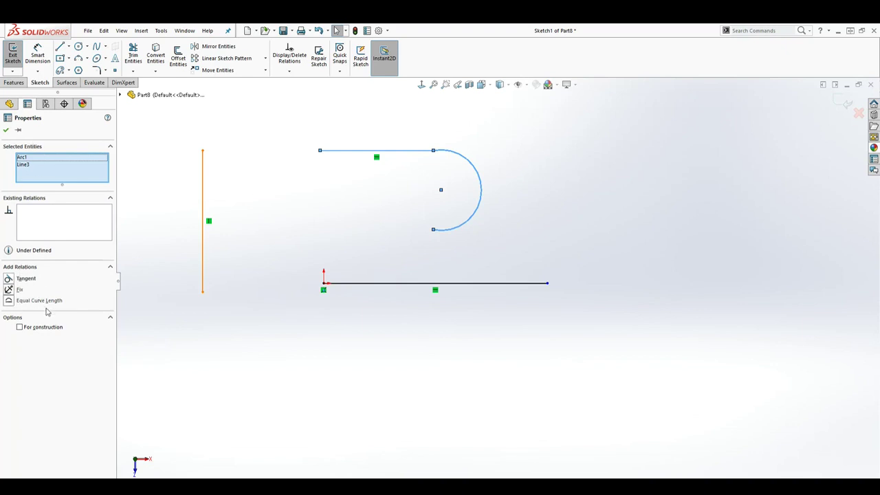
pyautogui.click(8, 279)
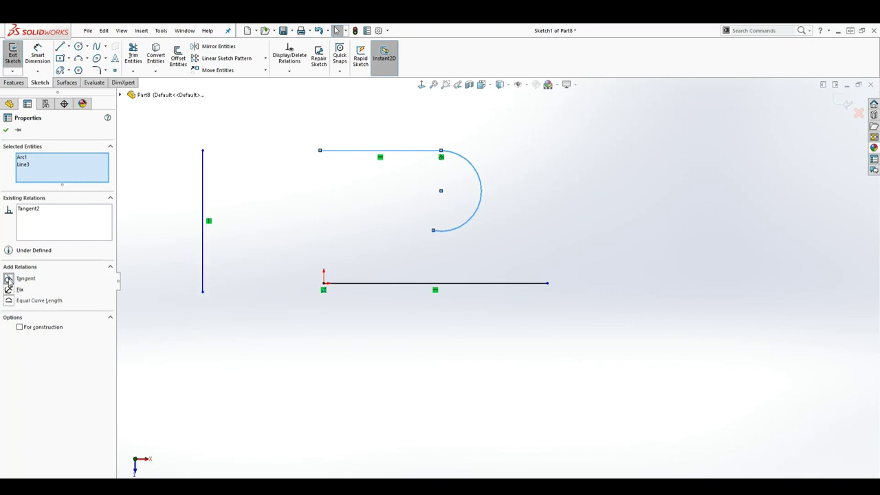
pyautogui.click(581, 187)
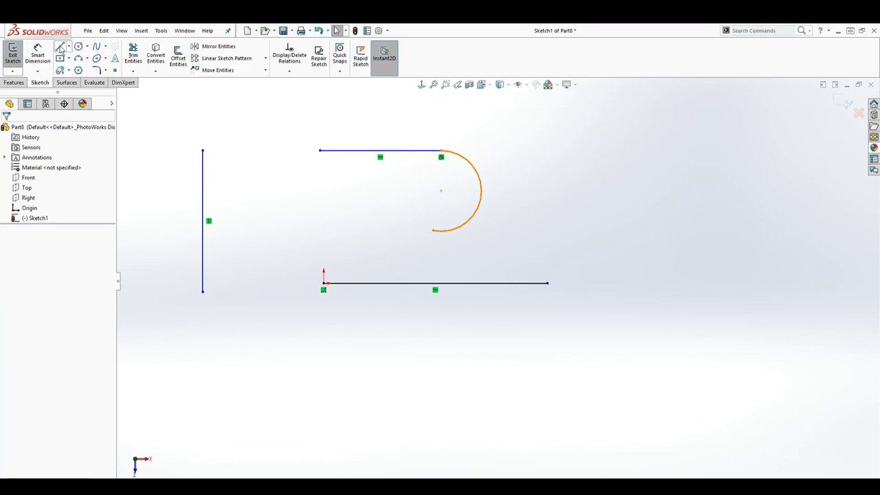
# Sketch a separate horizontal line to the right of the arc, slightly below the level of the upper horizontal line
pyautogui.click(60, 46)
pyautogui.click(535, 157)
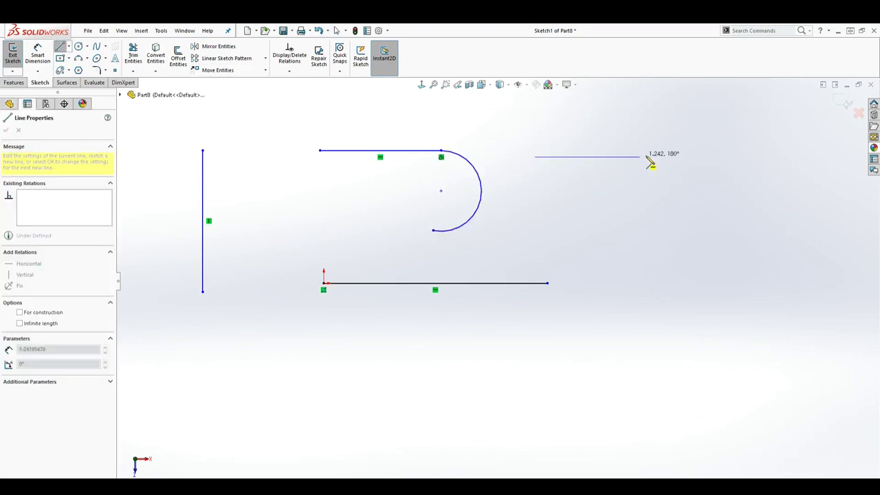
pyautogui.click(701, 157)
pyautogui.press('Escape')
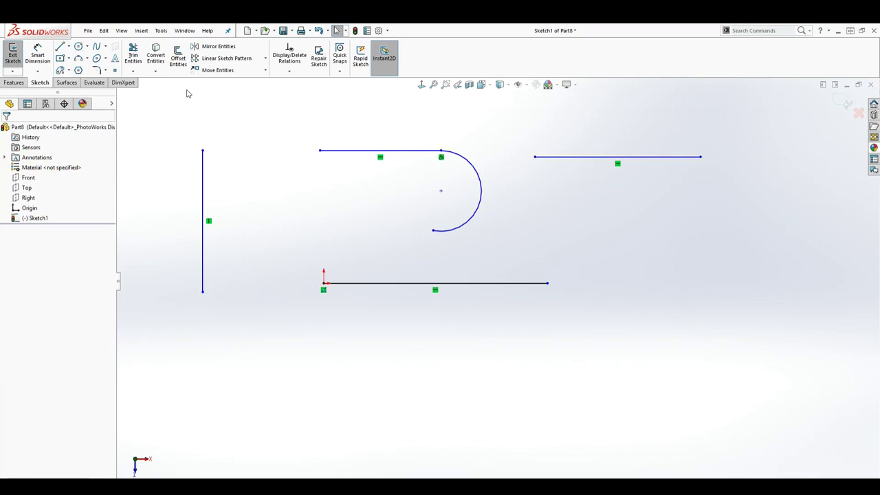
# Sketch a circle below the separate horizontal line to the right of the arc, without touching the line
pyautogui.click(78, 46)
pyautogui.click(646, 251)
pyautogui.click(666, 205)
pyautogui.press('Escape')
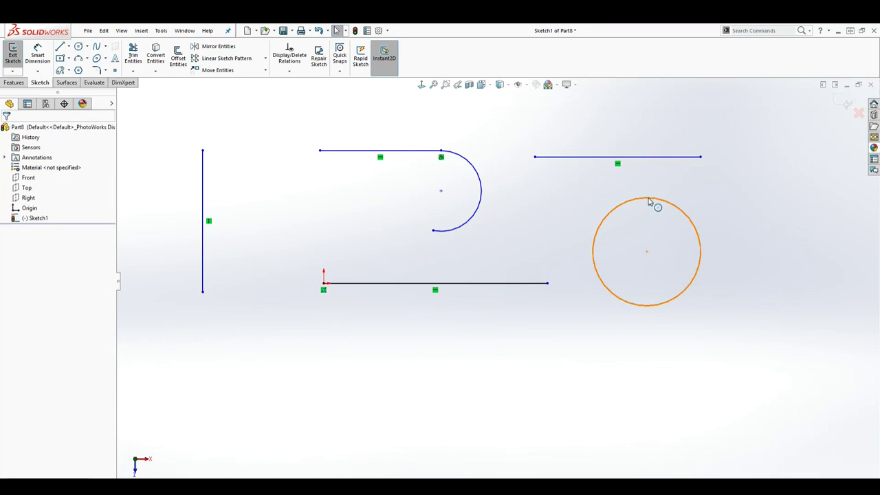
# Add a tangent relation between the circle and the horizontal line above it
pyautogui.click(652, 201)
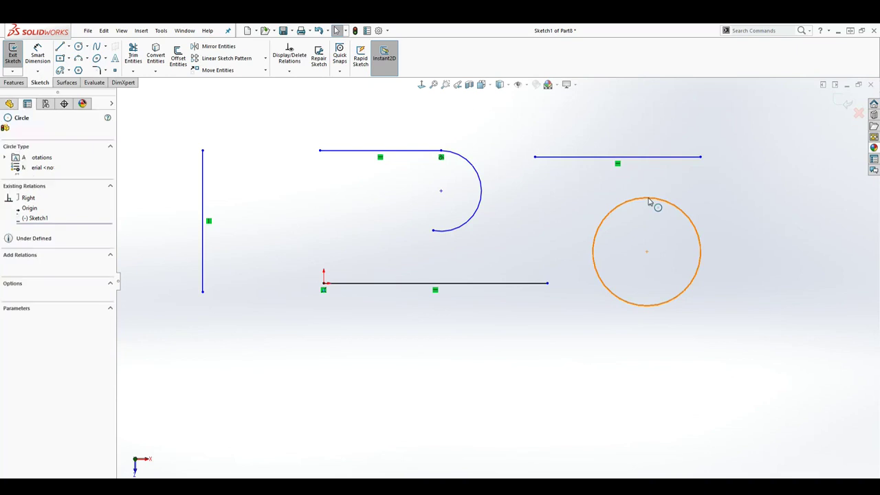
pyautogui.keyDown('ctrl'); pyautogui.click(642, 160); pyautogui.keyUp('ctrl')
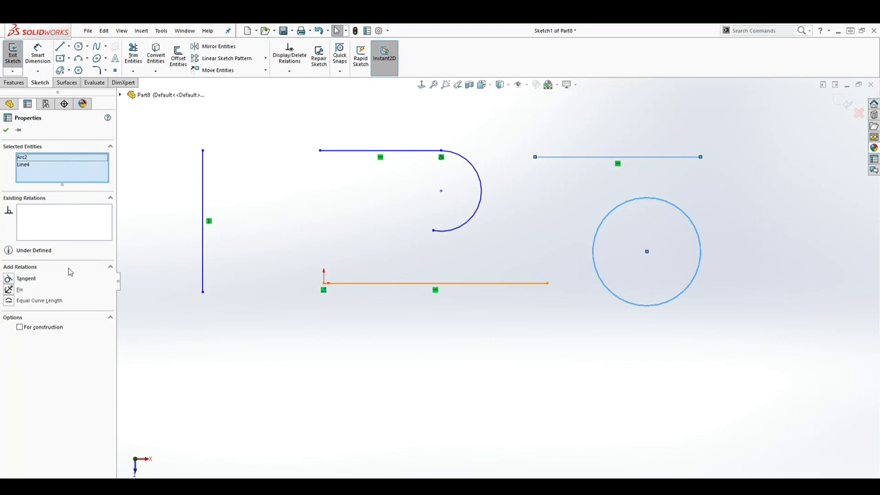
pyautogui.click(9, 279)
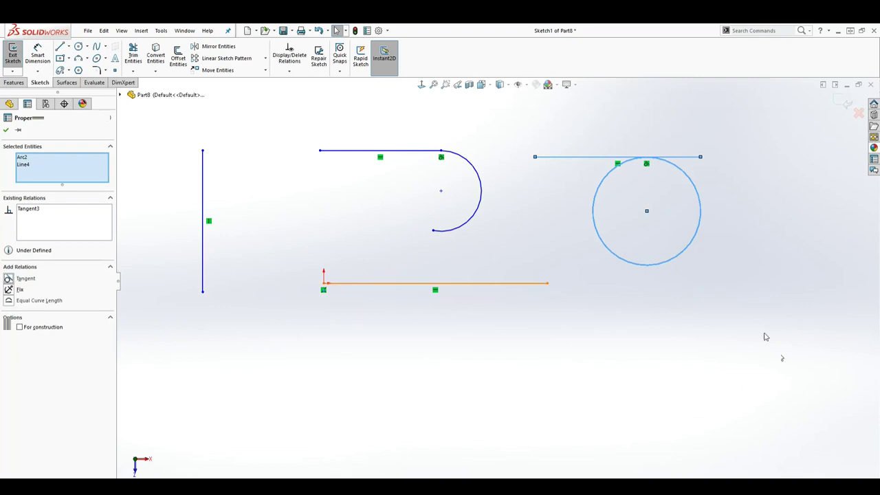
pyautogui.press('Escape')
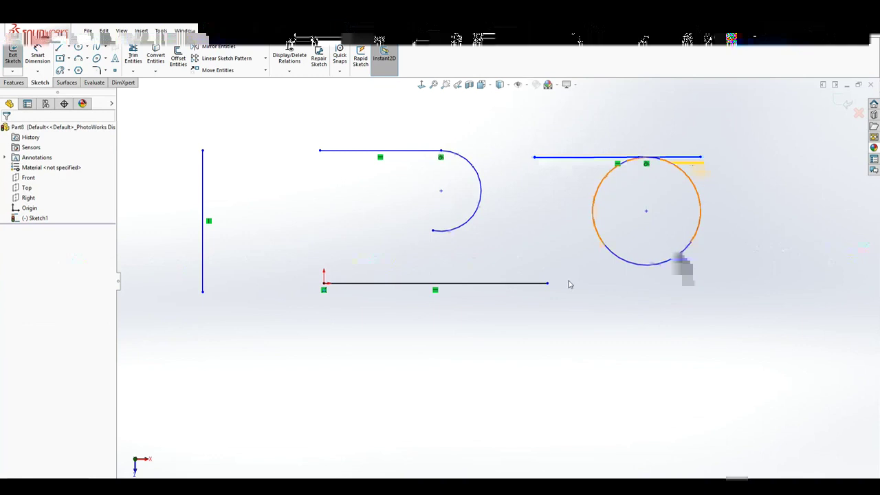
# Move the vertical line further left, away from the upper horizontal line and the arc
pyautogui.scroll(3, 529, 326)
pyautogui.scroll(-2, 520, 334)
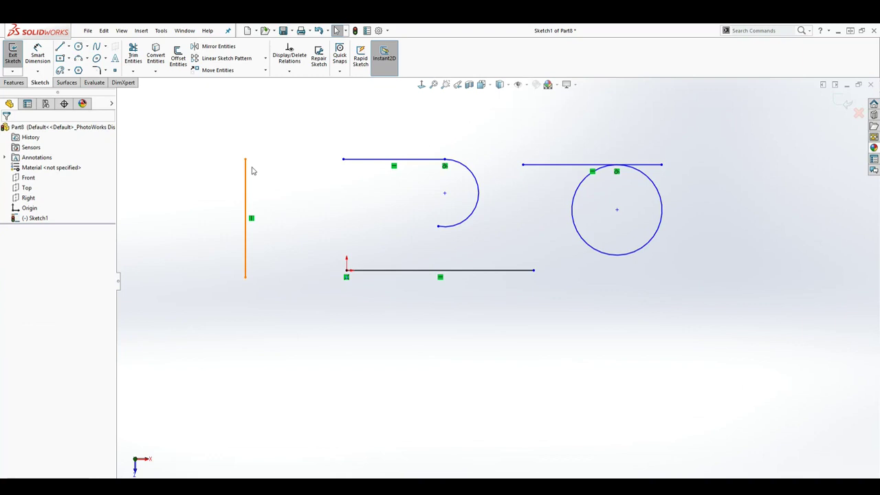
pyautogui.moveTo(250, 171); pyautogui.dragTo(195, 170)
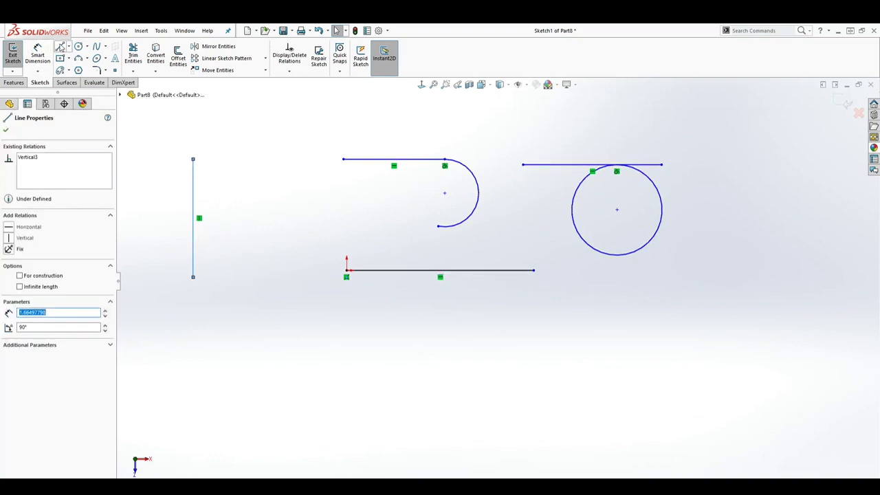
# Sketch a horizontal line about 1.35 long, running right from the vertical line's upper endpoint
pyautogui.click(59, 46)
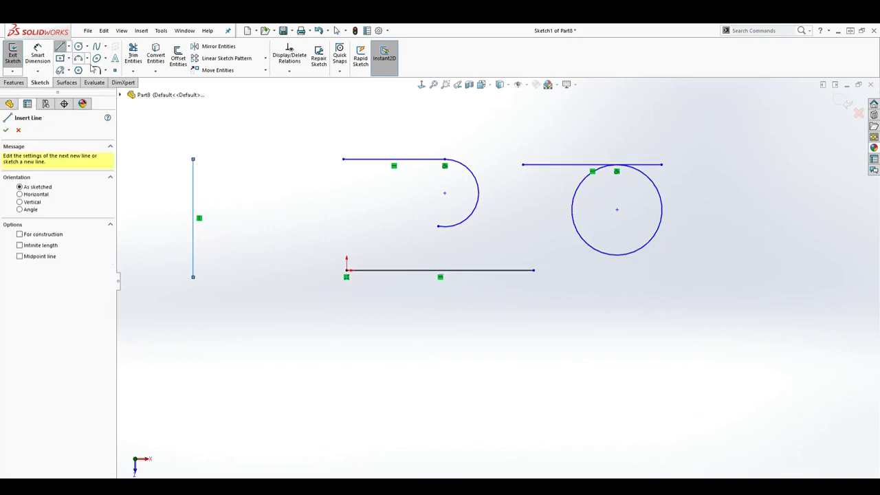
pyautogui.click(193, 159)
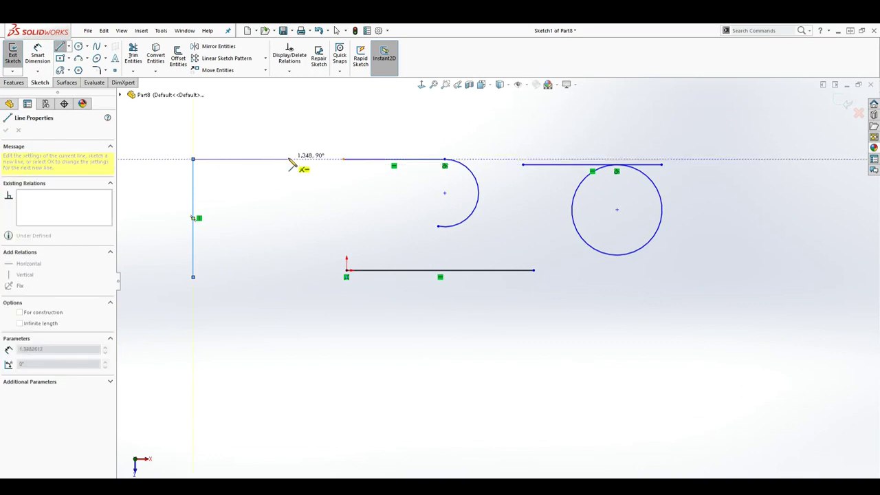
pyautogui.click(292, 168)
pyautogui.press('Escape')
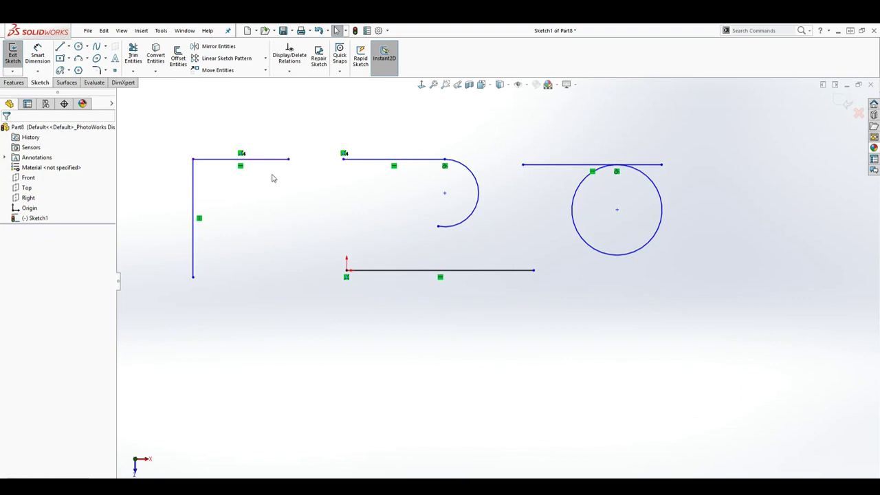
# Delete the coincident relation between the two aligned upper horizontal lines, and make the left one perpendicular to the vertical line
pyautogui.click(242, 154)
pyautogui.press('Delete')
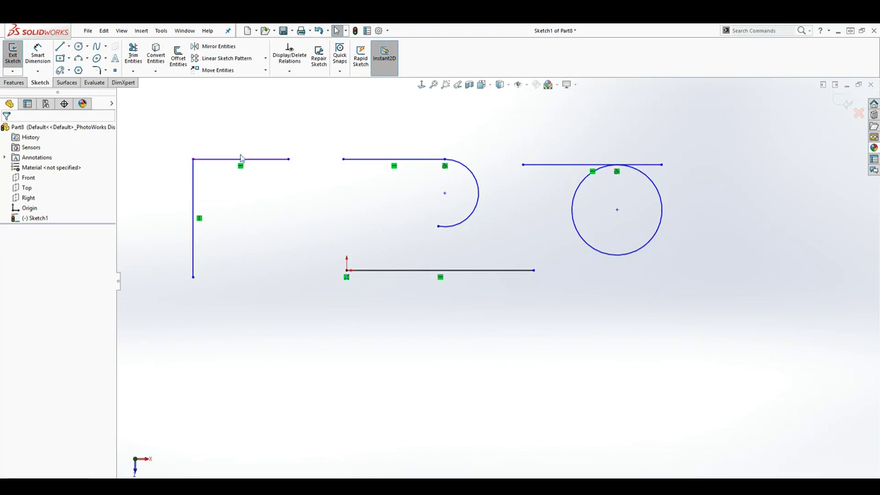
pyautogui.click(206, 161)
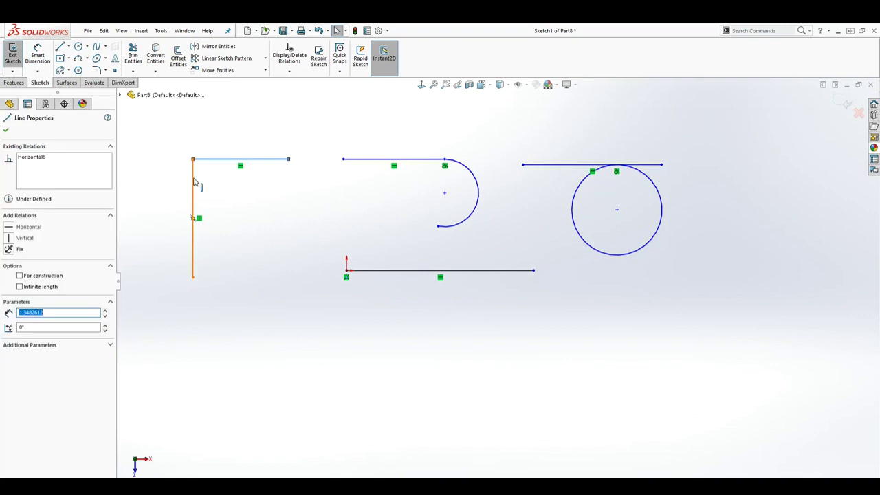
pyautogui.keyDown('ctrl'); pyautogui.click(193, 182); pyautogui.keyUp('ctrl')
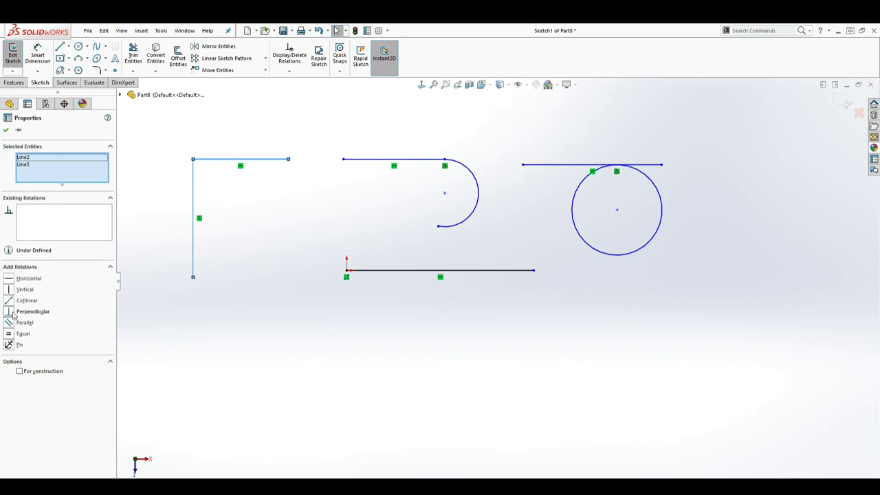
pyautogui.click(10, 312)
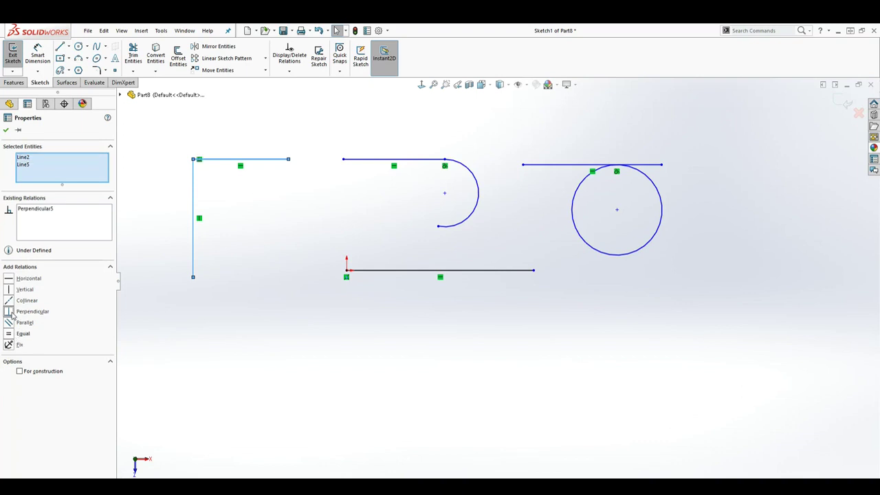
pyautogui.click(218, 217)
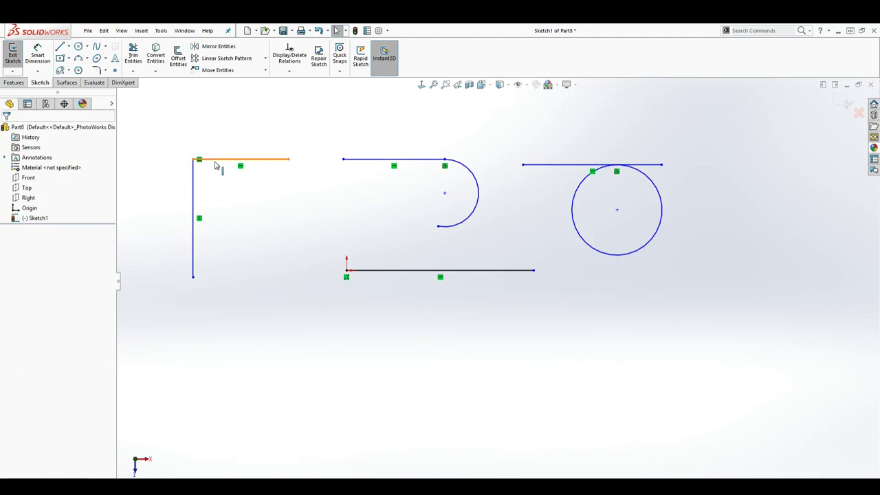
pyautogui.click(193, 180)
pyautogui.keyDown('ctrl'); pyautogui.click(199, 159); pyautogui.keyUp('ctrl')
pyautogui.press('Escape')
# Sketch two slanted lines about 1.79 and 1.88 long side by side below the vertical line, the longer one at the lower right
pyautogui.click(60, 46)
pyautogui.click(173, 366)
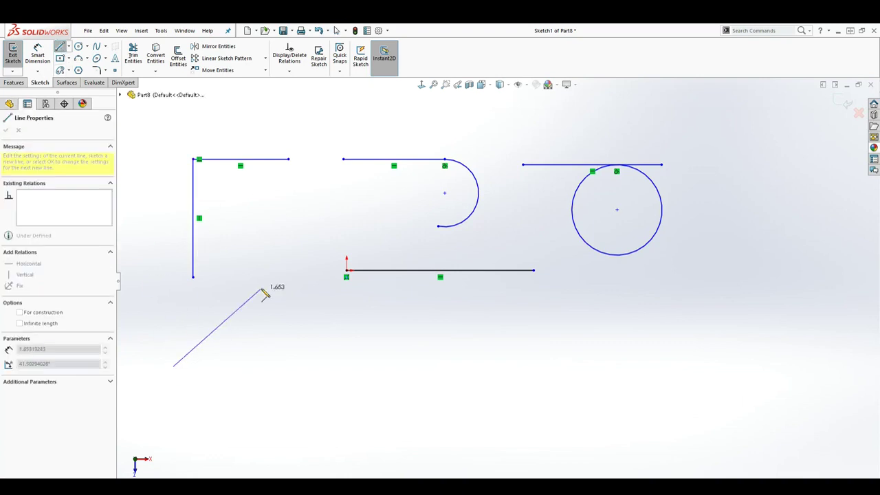
pyautogui.click(268, 283)
pyautogui.press('Escape')
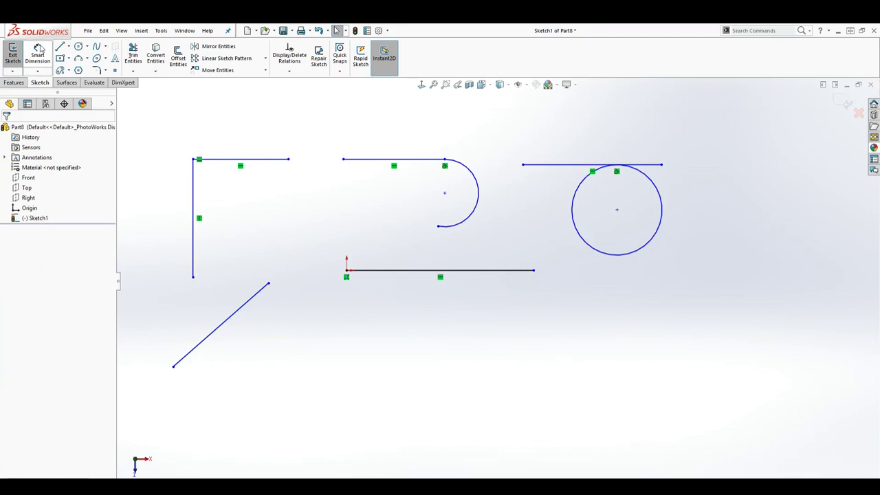
pyautogui.click(60, 46)
pyautogui.click(209, 401)
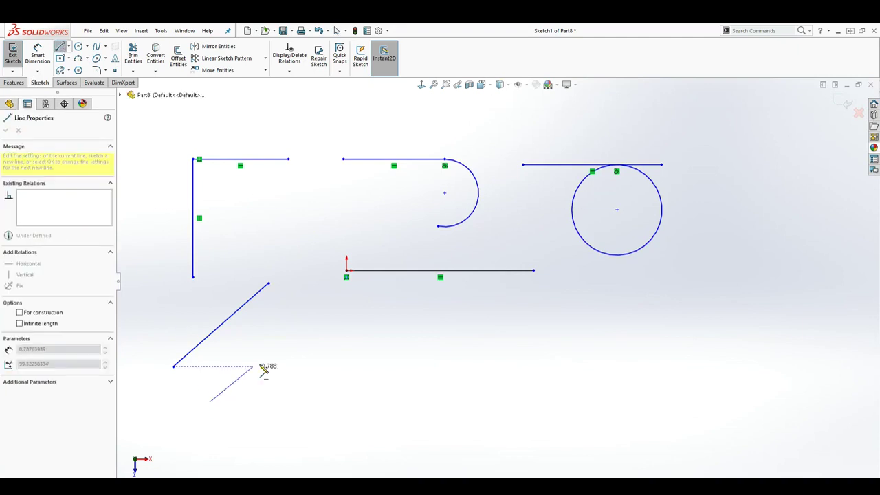
pyautogui.click(304, 308)
pyautogui.press('Escape')
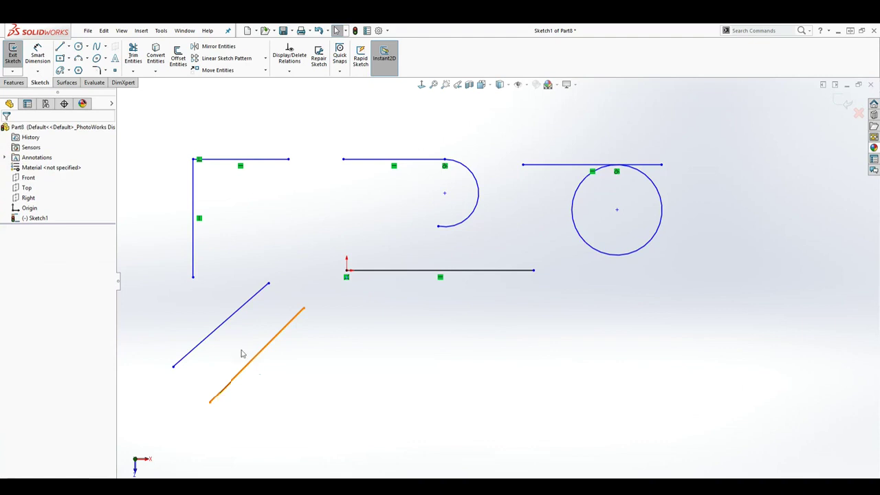
# Make the two slanted lines parallel and move the lower one closer to the upper one
pyautogui.click(229, 323)
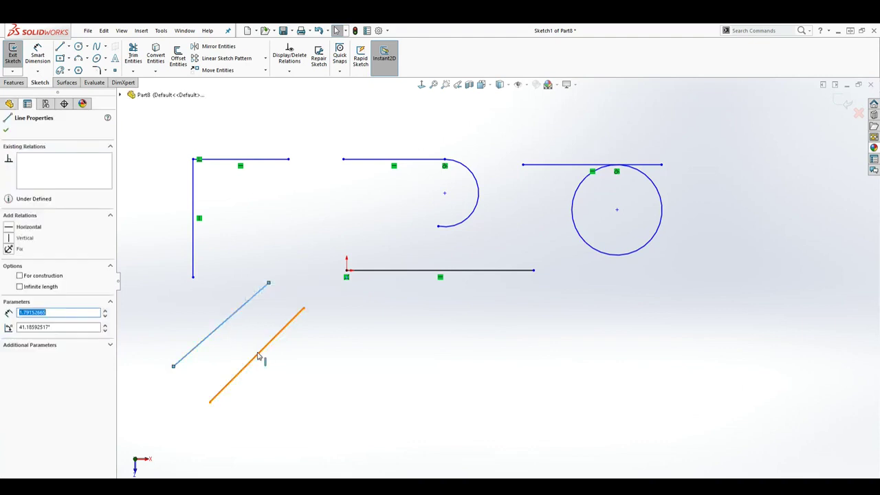
pyautogui.keyDown('ctrl'); pyautogui.click(263, 349); pyautogui.keyUp('ctrl')
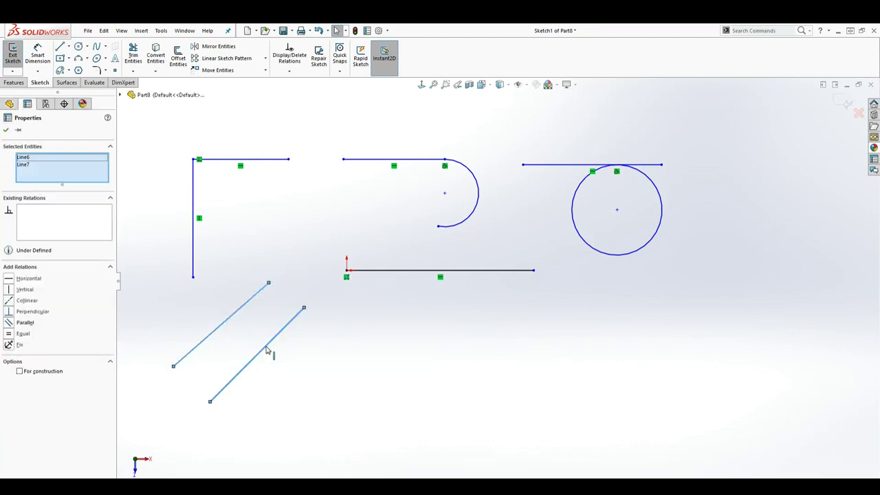
pyautogui.click(11, 323)
pyautogui.click(308, 417)
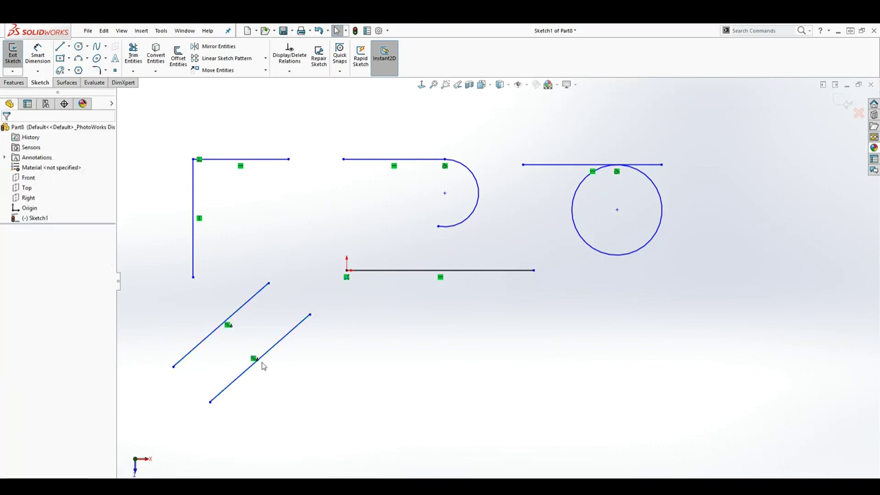
pyautogui.moveTo(260, 360); pyautogui.dragTo(238, 339)
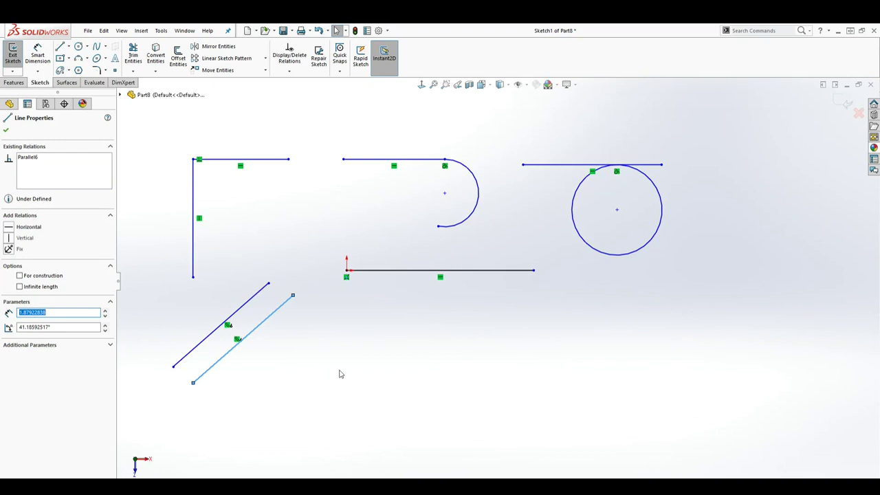
# Sketch two circles with radii of about 0.81 and 0.47 around a shared center point below the origin
pyautogui.click(78, 46)
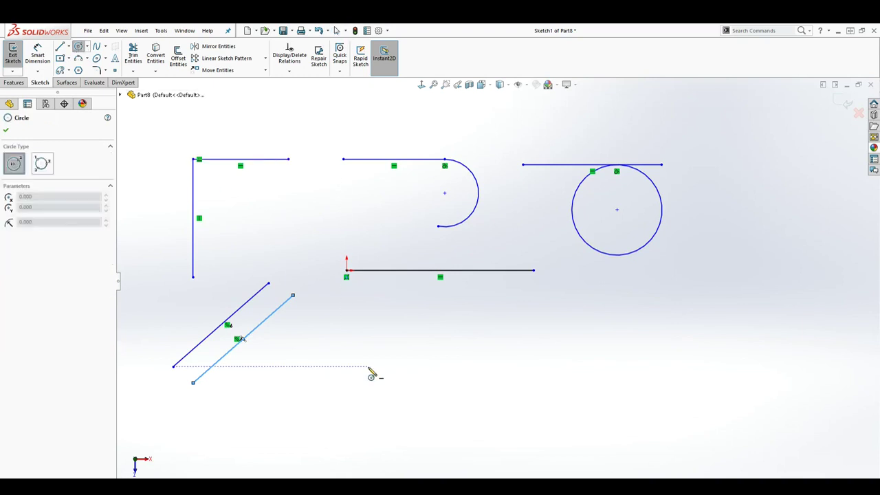
pyautogui.moveTo(367, 369); pyautogui.dragTo(416, 338)
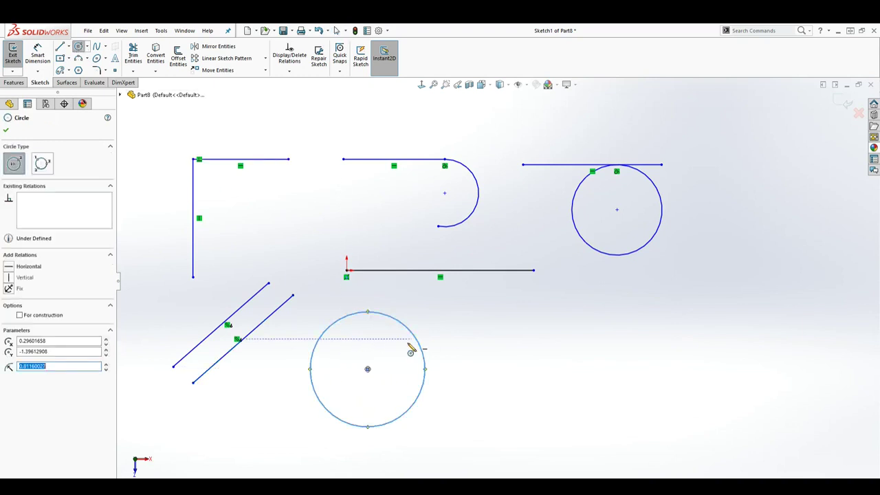
pyautogui.click(368, 369)
pyautogui.click(394, 356)
pyautogui.press('Escape')
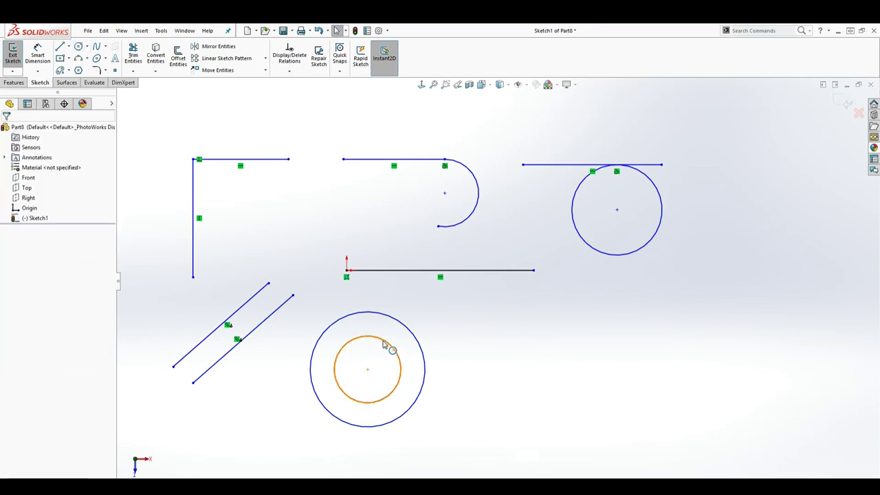
# Add a concentric relation between the inner and outer circles below the origin
pyautogui.click(384, 343)
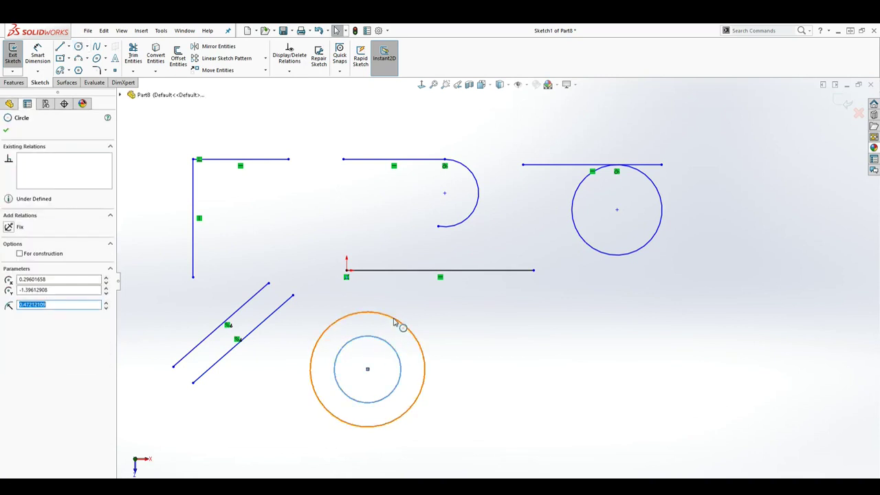
pyautogui.keyDown('ctrl'); pyautogui.click(397, 321); pyautogui.keyUp('ctrl')
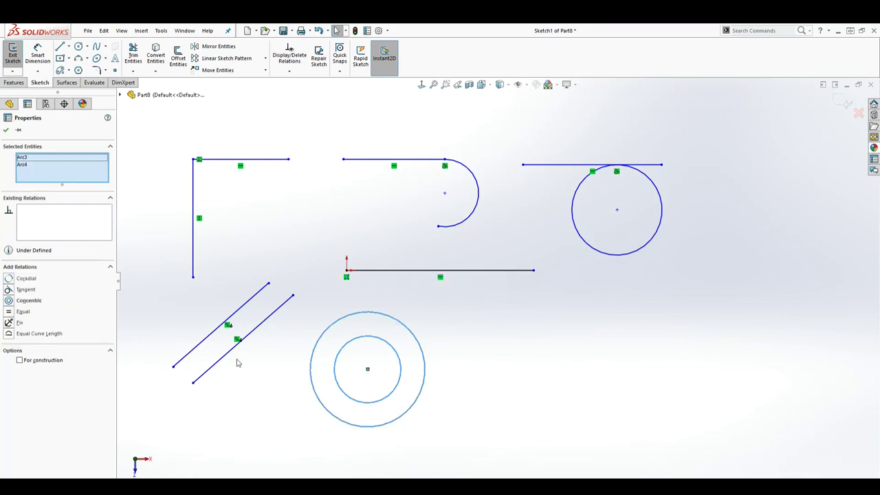
pyautogui.click(32, 301)
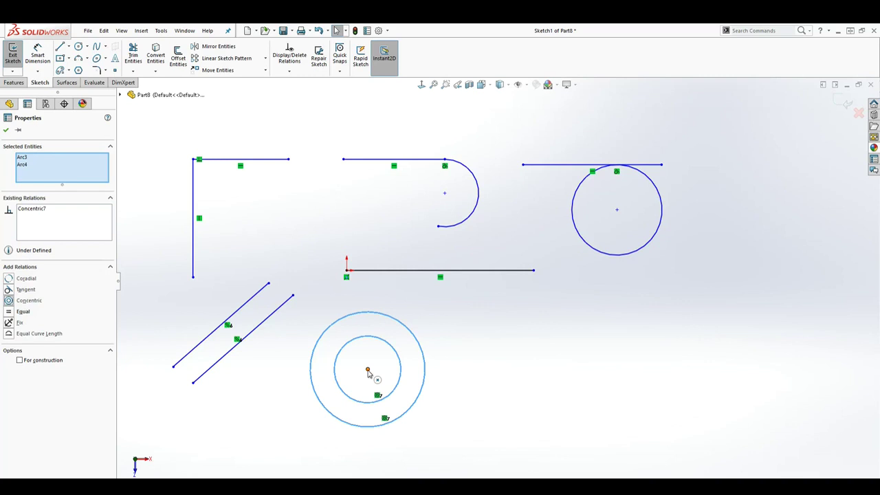
# Try coradial and tangent relations on the two concentric circles, and undo both
pyautogui.click(25, 279)
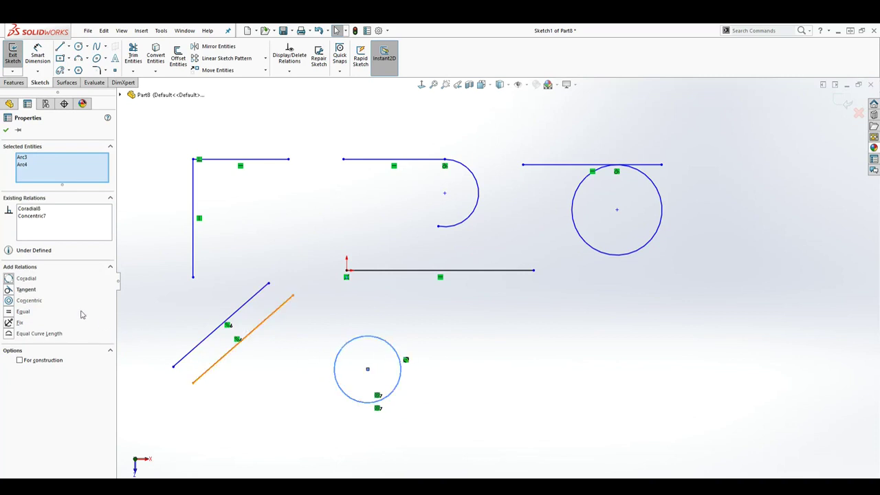
pyautogui.click(9, 290)
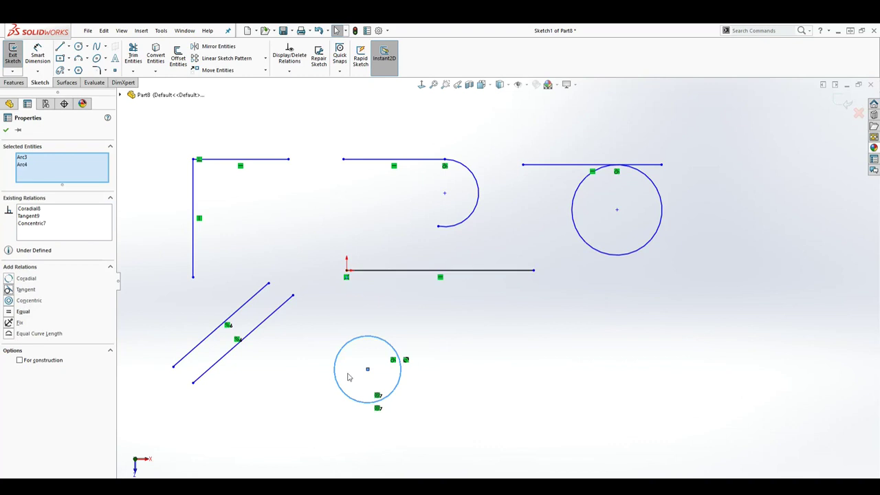
pyautogui.hotkey('ctrl', 'z')
pyautogui.click(375, 387)
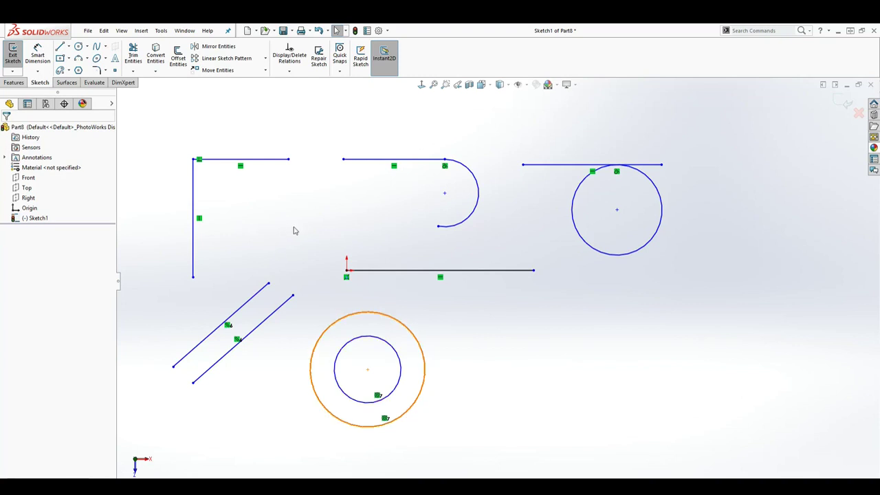
# Sketch a slightly tilted, nearly vertical line below the right end of the horizontal line that starts at the origin
pyautogui.click(60, 46)
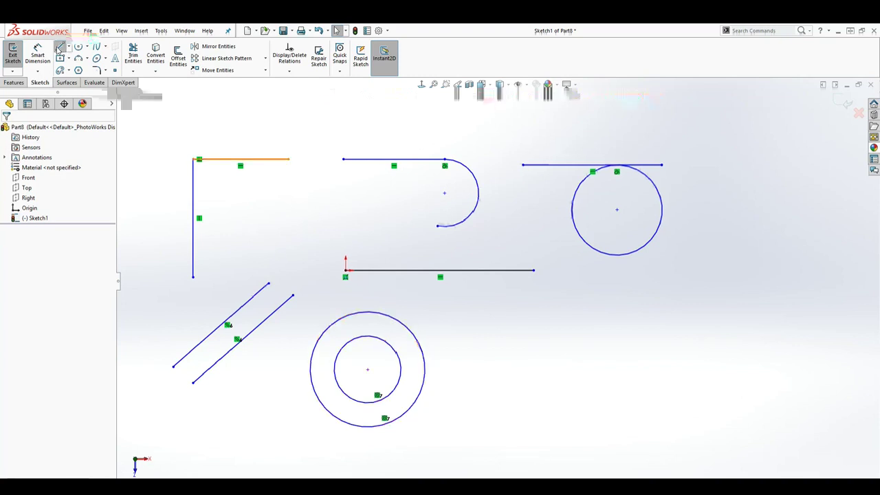
pyautogui.click(538, 336)
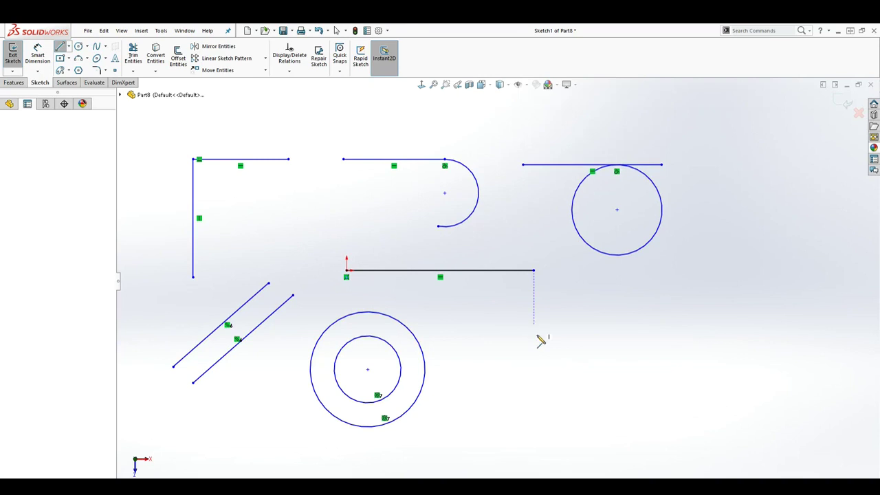
pyautogui.click(536, 418)
pyautogui.press('Escape')
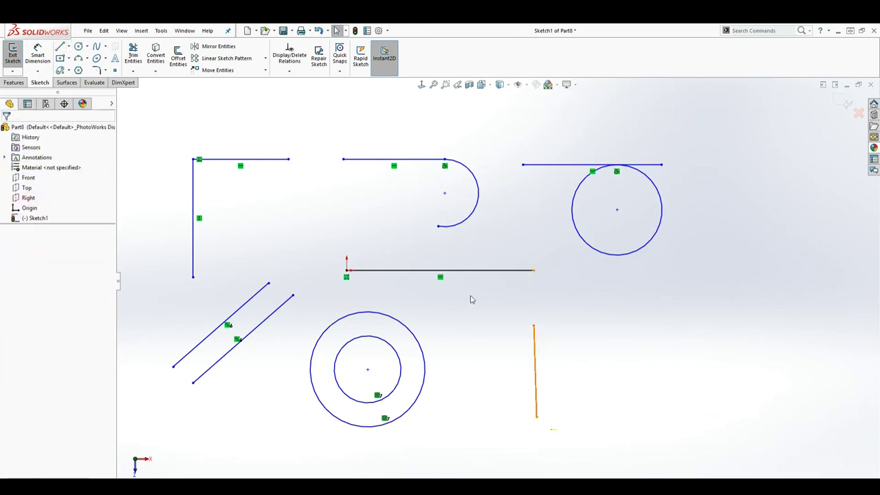
# Sketch a second slightly tilted, nearly vertical line about 1.29 long, to the right of and level with the first tilted line
pyautogui.click(60, 46)
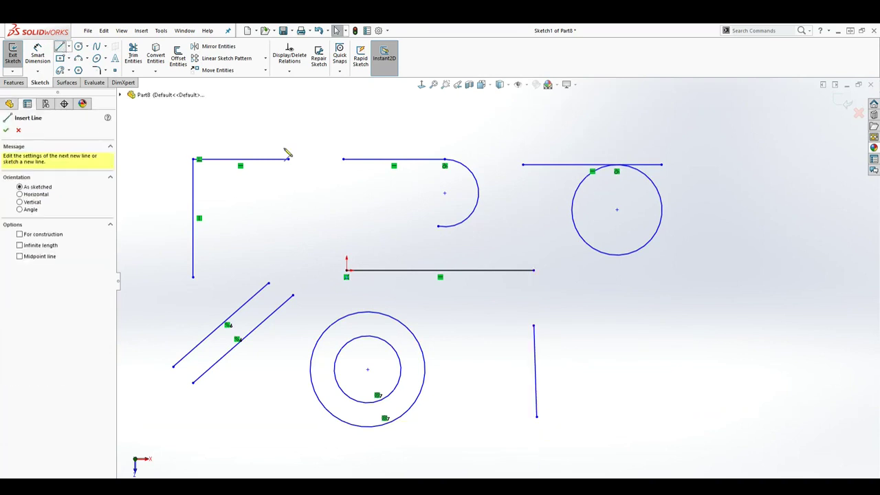
pyautogui.click(610, 324)
pyautogui.click(614, 416)
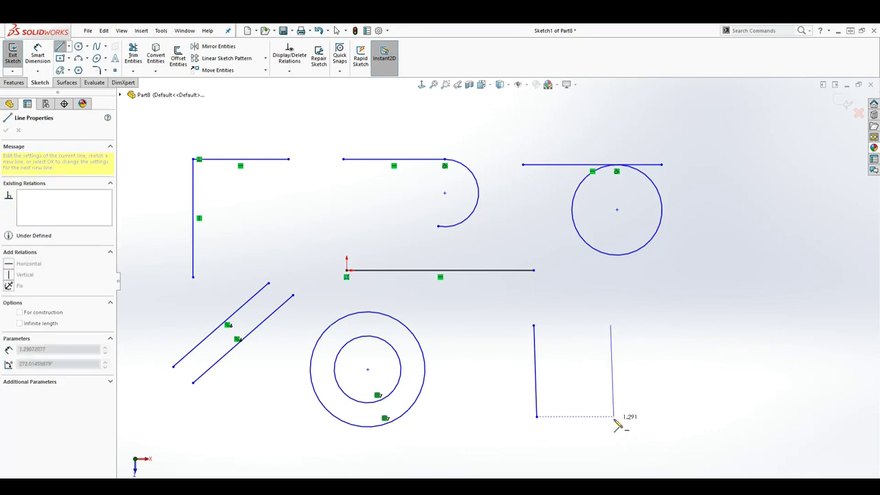
pyautogui.press('Escape')
# Sketch a third nearly vertical line about 1.29 long between the two tilted lines, level with their ends
pyautogui.click(60, 46)
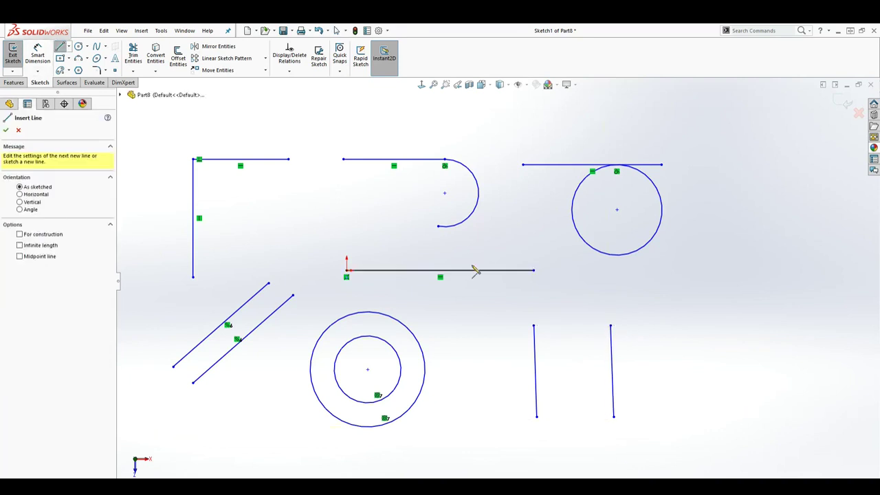
pyautogui.click(566, 324)
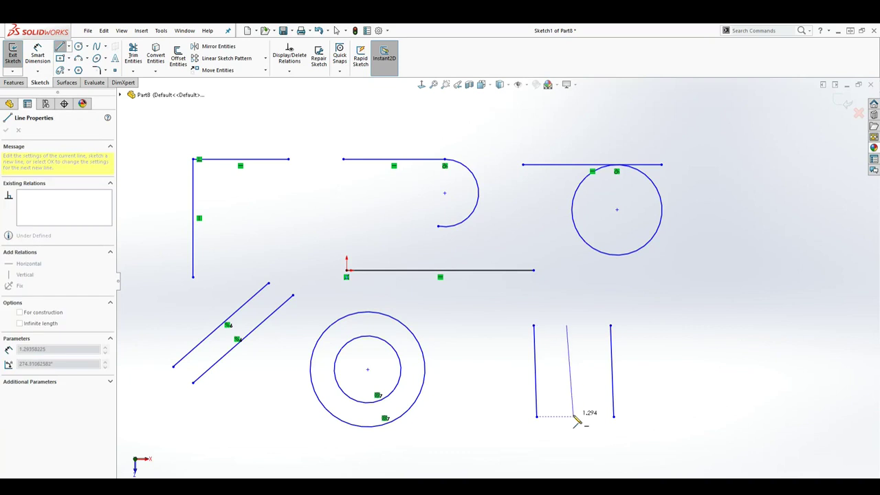
pyautogui.click(571, 416)
pyautogui.press('Escape')
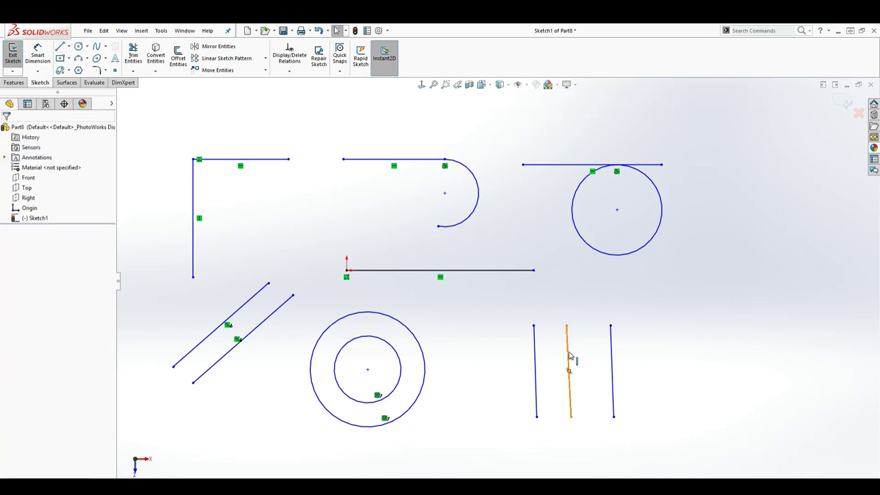
# Convert the middle of the three lines to construction geometry and give it a vertical relation
pyautogui.click(571, 360)
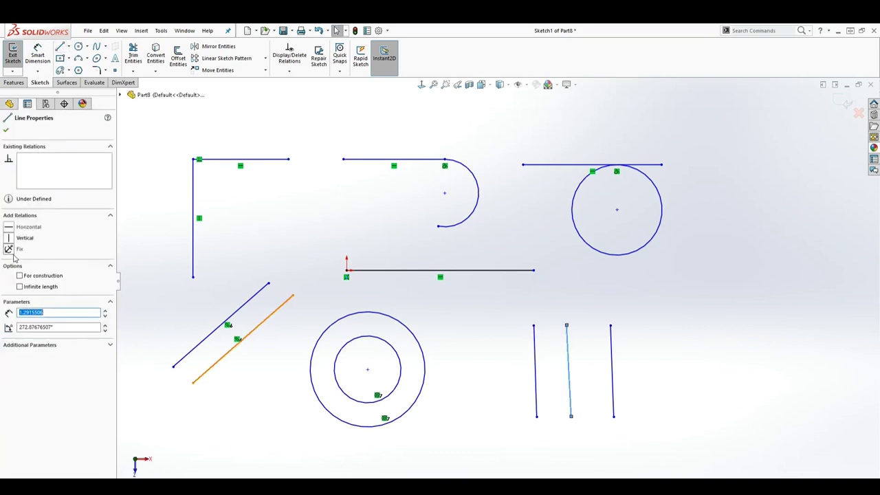
pyautogui.click(20, 275)
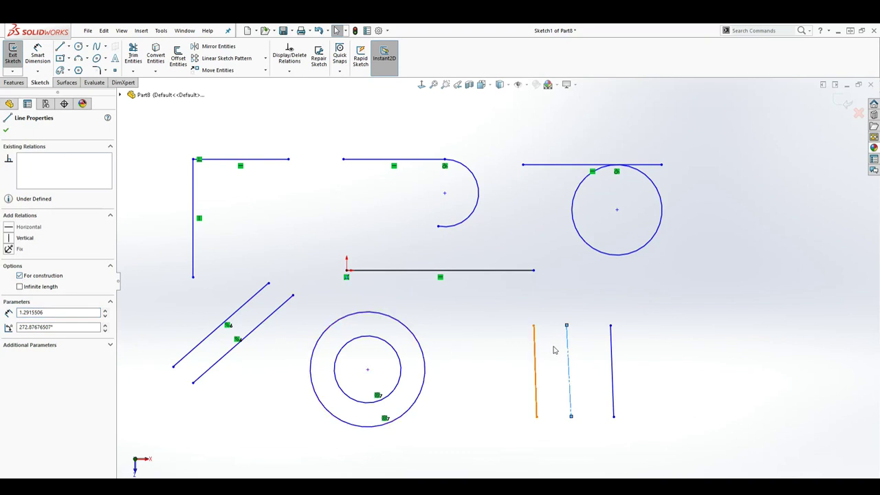
pyautogui.click(8, 238)
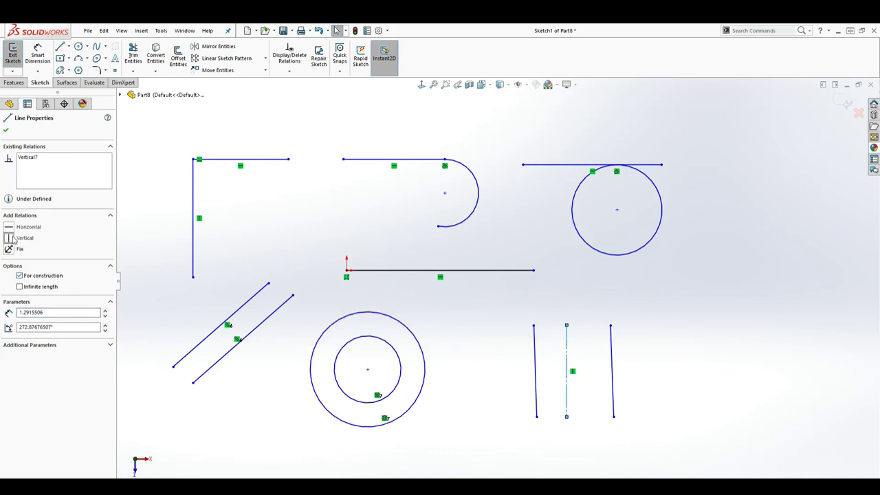
pyautogui.click(502, 352)
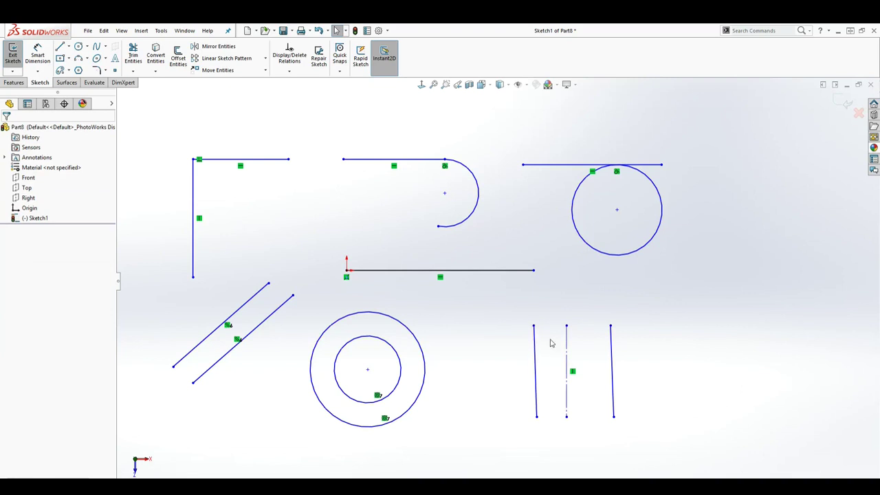
# Add a symmetric relation between the two outer tilted lines about the vertical construction line
pyautogui.click(536, 359)
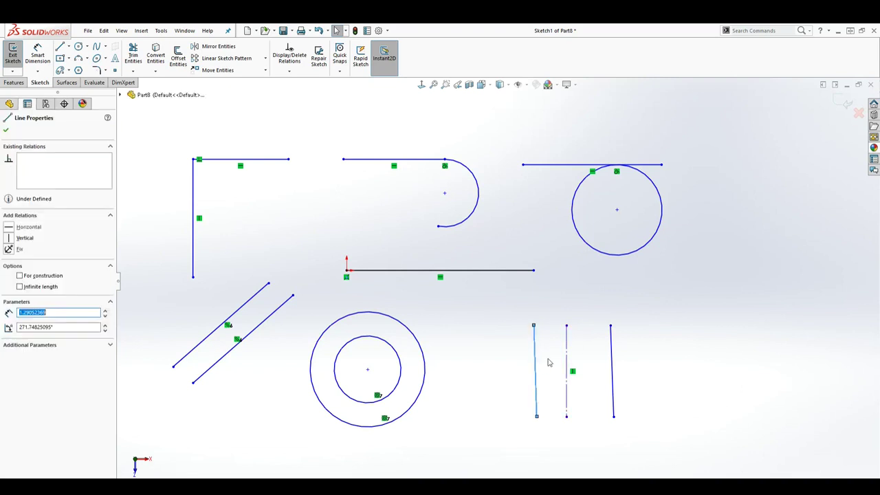
pyautogui.keyDown('ctrl'); pyautogui.click(608, 355); pyautogui.keyUp('ctrl')
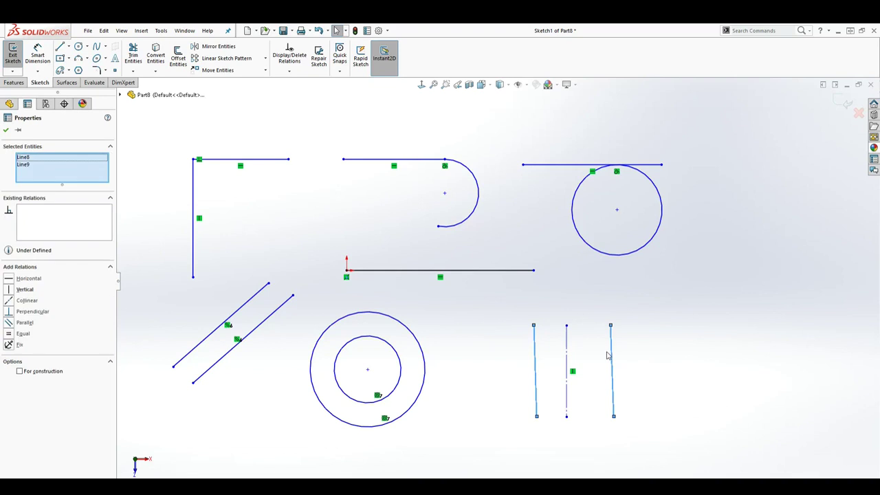
pyautogui.keyDown('ctrl'); pyautogui.click(567, 354); pyautogui.keyUp('ctrl')
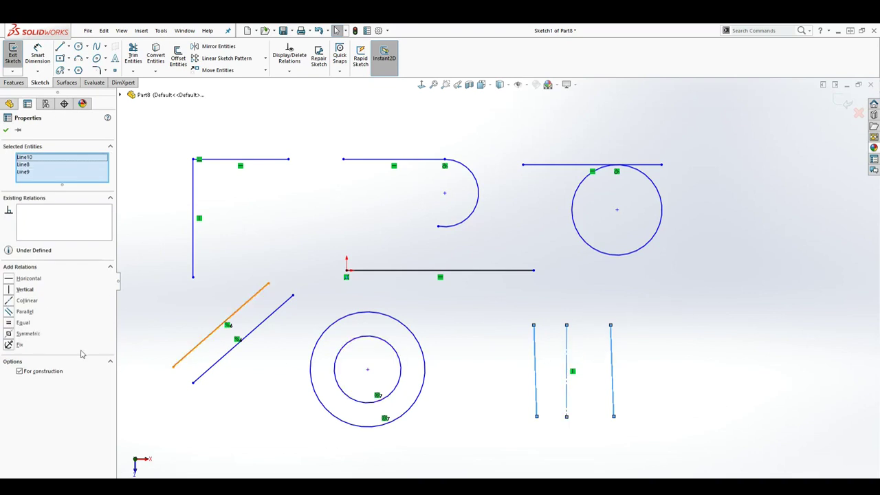
pyautogui.click(9, 334)
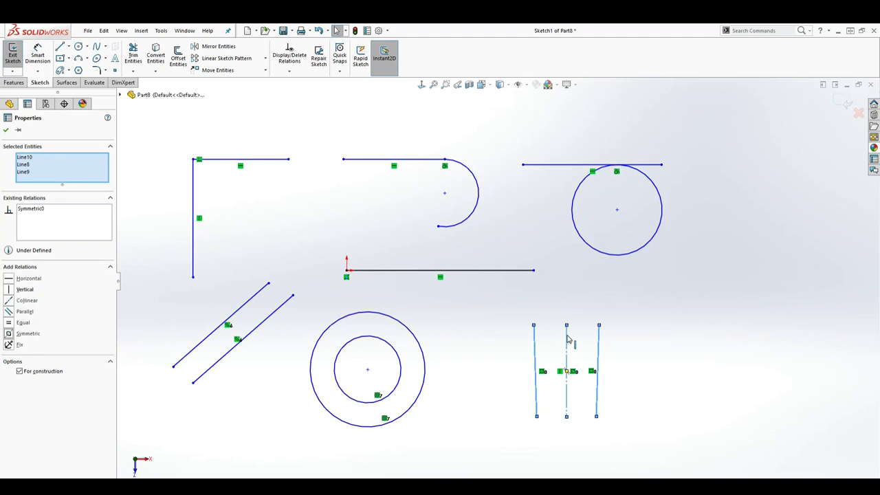
pyautogui.click(646, 378)
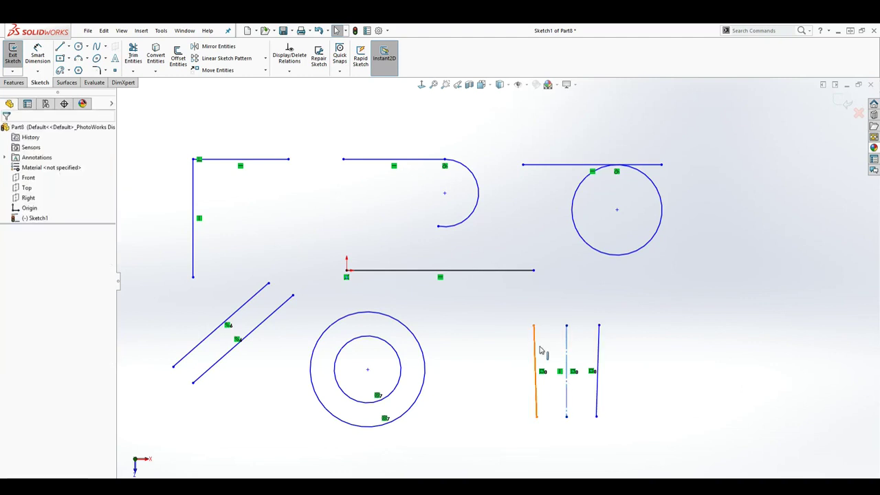